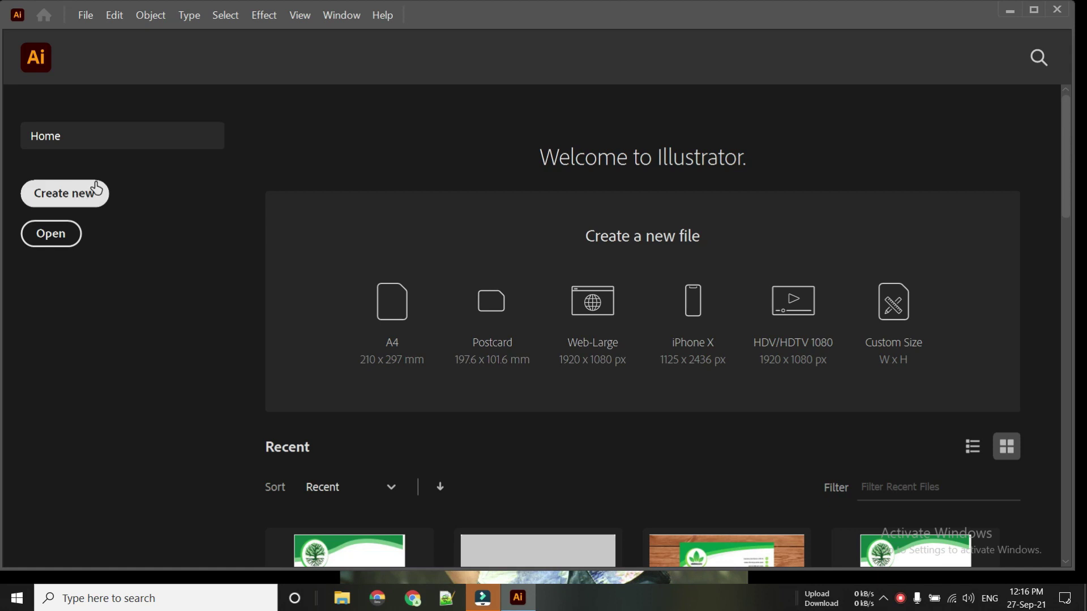
- Create a new A4 portrait document, 210 x 297 mm, with one artboard
left_click(96, 206)
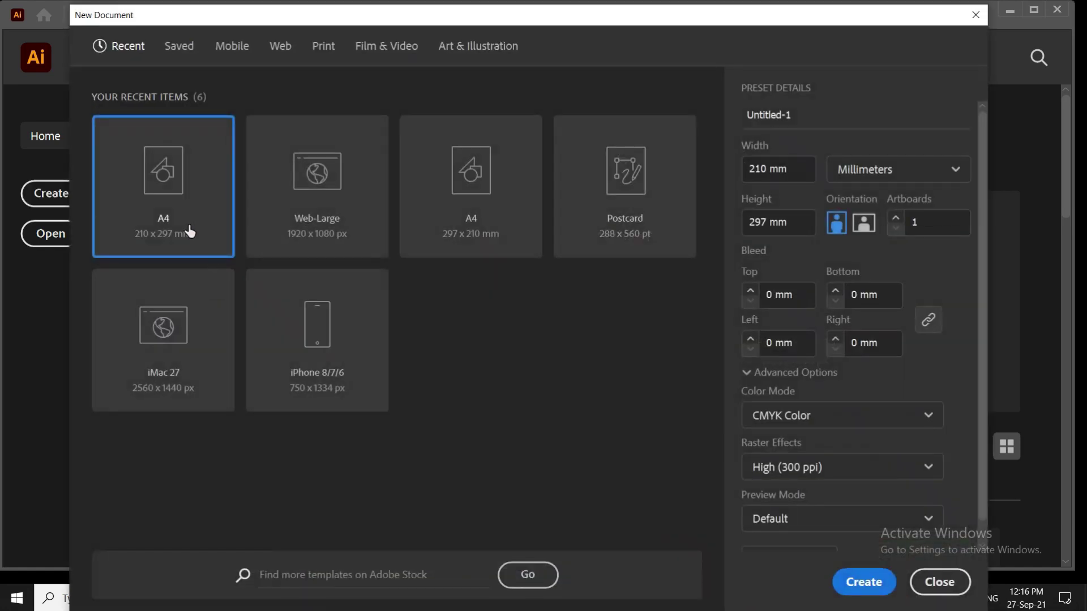
left_click(188, 225)
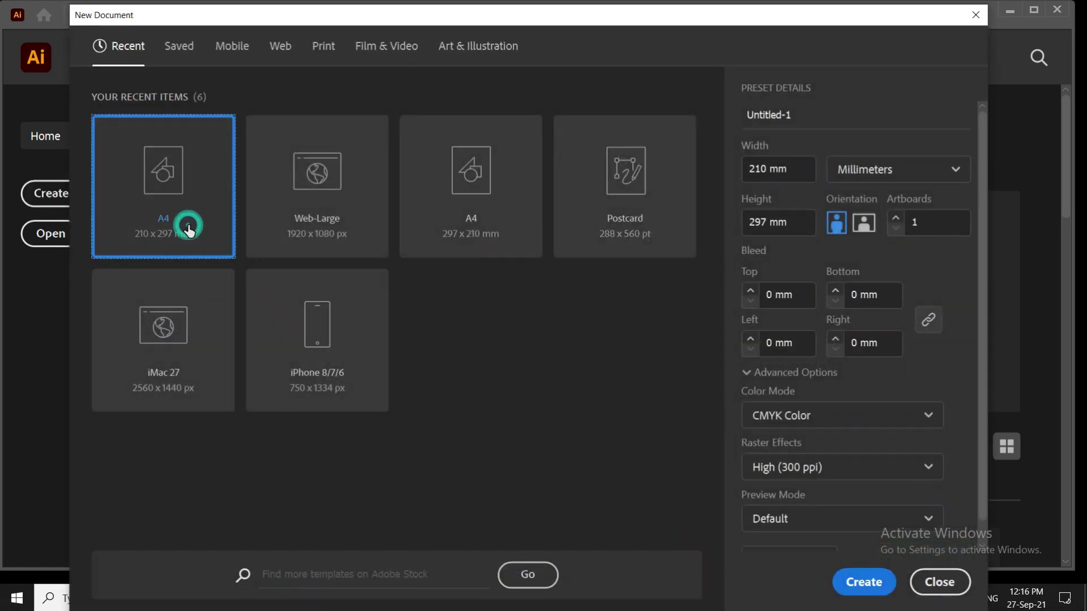
left_click(865, 582)
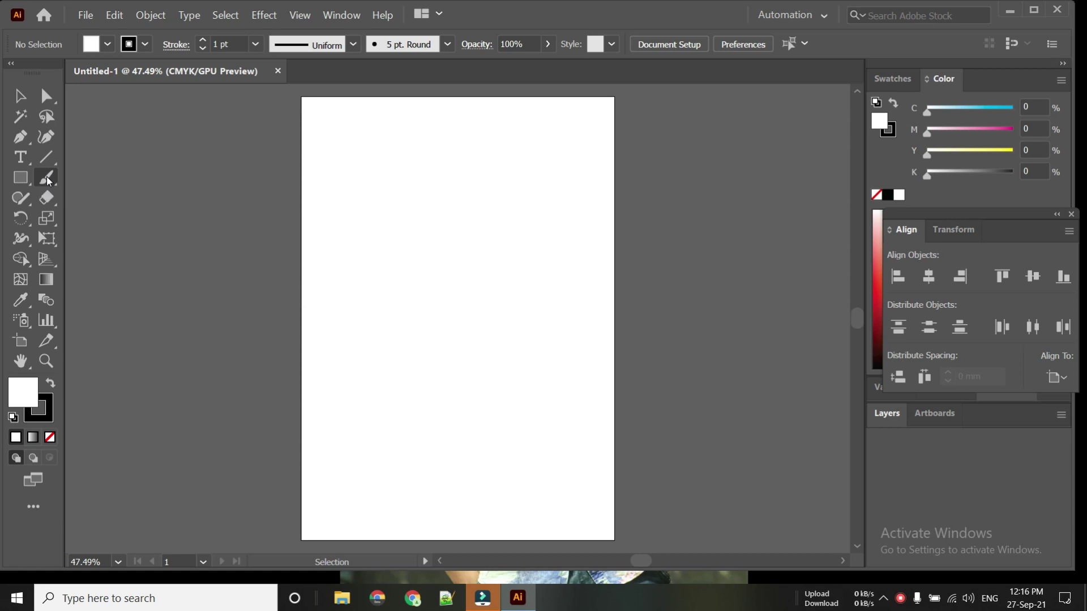
- Paint several freehand V-shaped strokes, dots and a small scribble across the artboard with the Paintbrush at 1 pt, using the 5 pt. Round brush
left_click(46, 177)
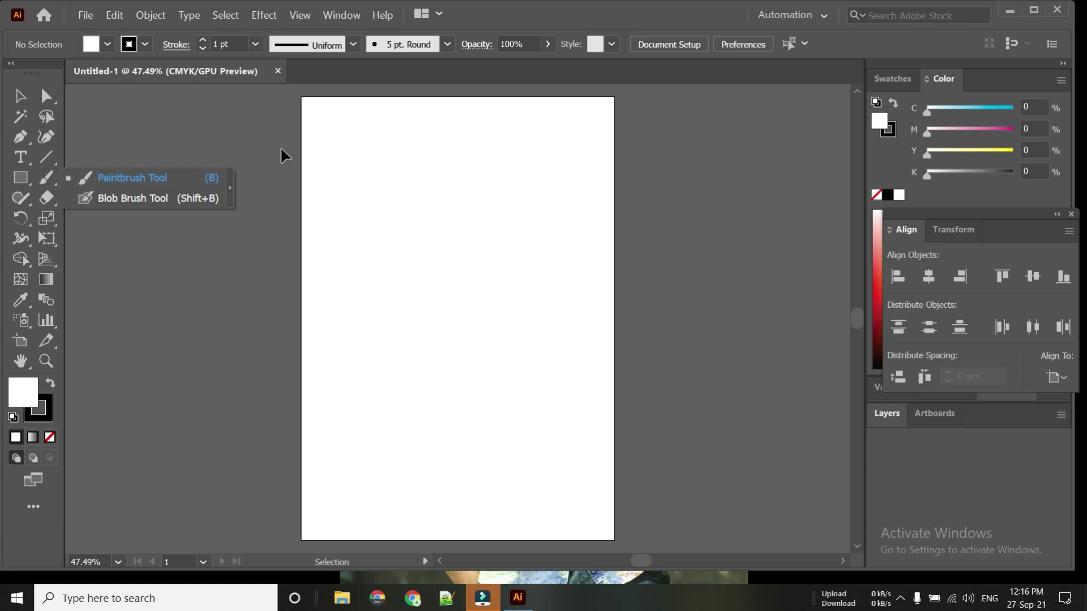
left_click(257, 141)
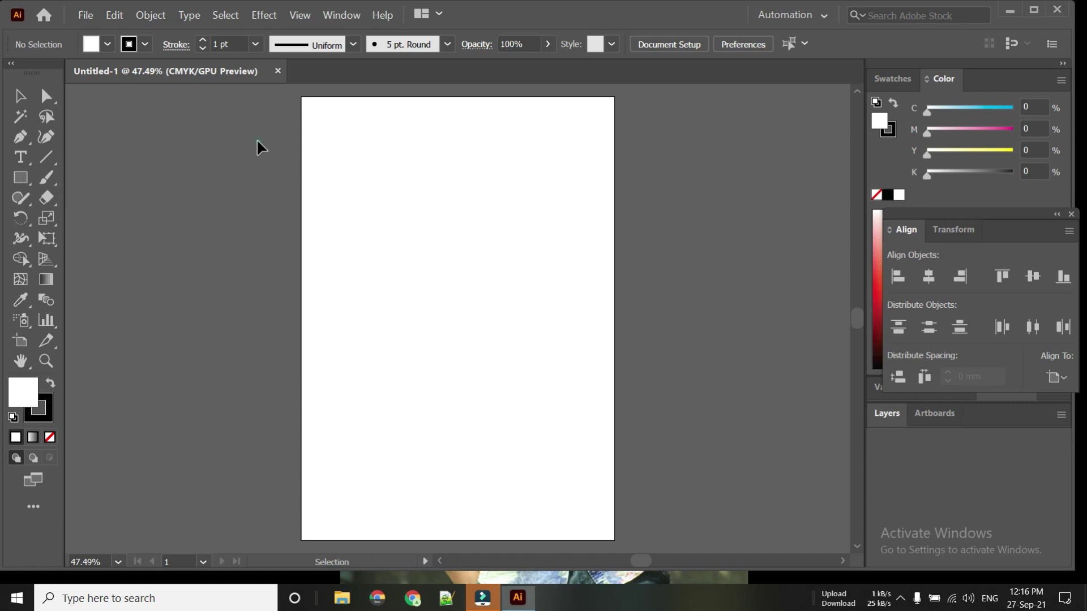
left_click(43, 180)
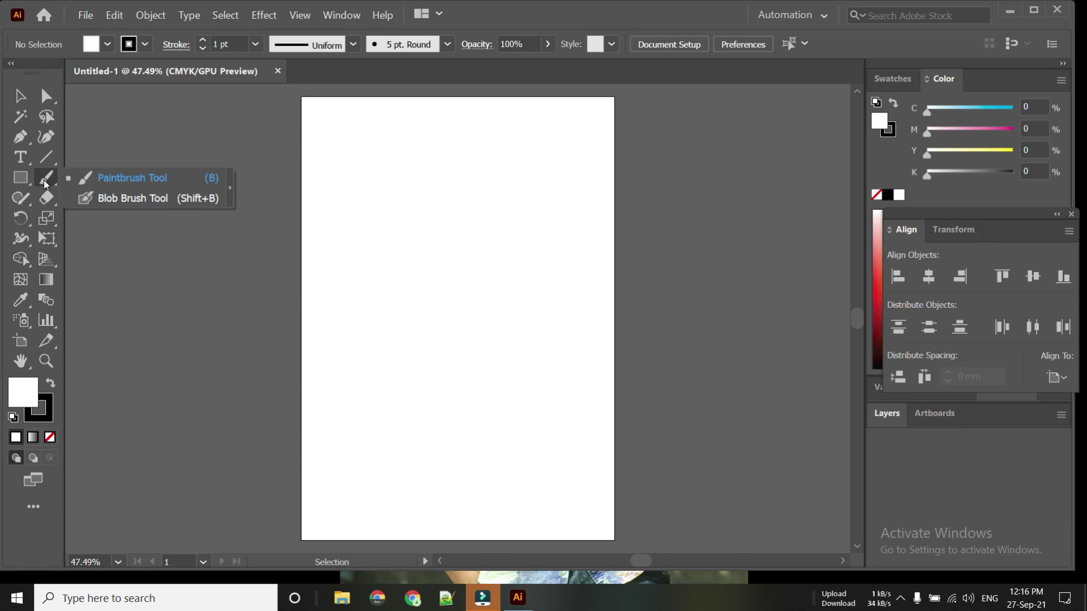
left_click(100, 178)
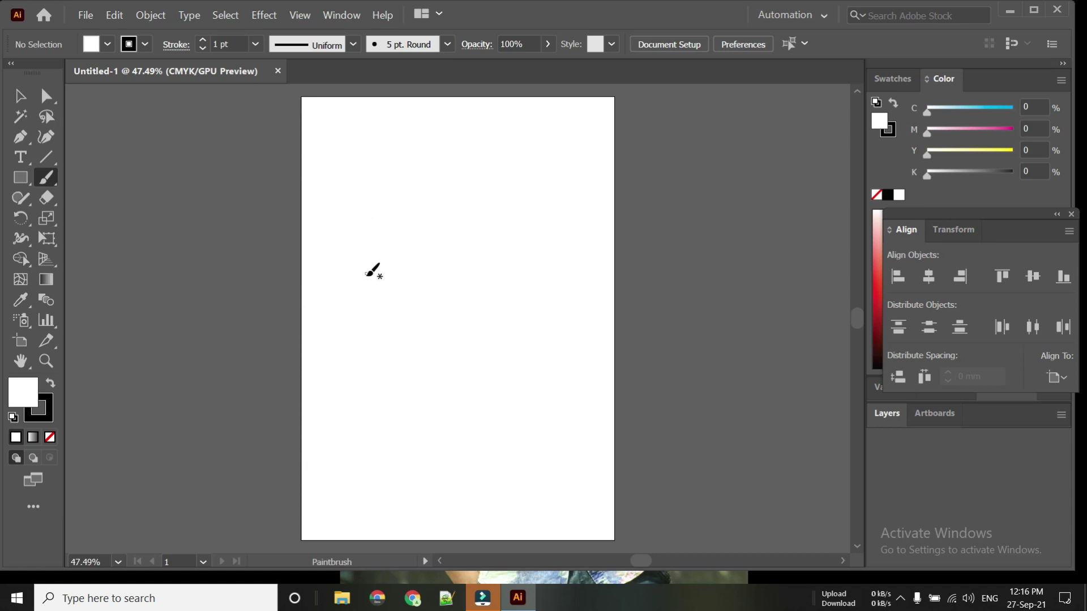
mouse_move(358, 226)
left_mouse_down()
mouse_move(403, 318)
mouse_move(470, 234)
mouse_move(464, 270)
mouse_move(501, 264)
left_mouse_up()
left_click_drag(498, 200, 569, 218)
left_click(594, 189)
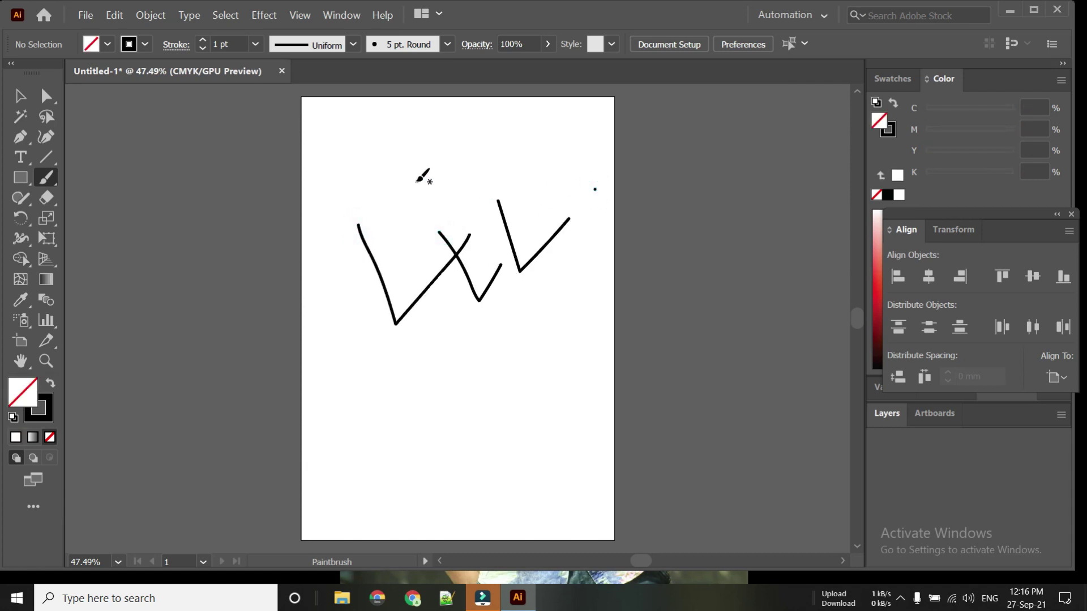
left_click_drag(415, 181, 535, 182)
mouse_move(367, 331)
left_mouse_down()
mouse_move(406, 419)
mouse_move(724, 273)
left_mouse_up()
left_click_drag(505, 322, 610, 375)
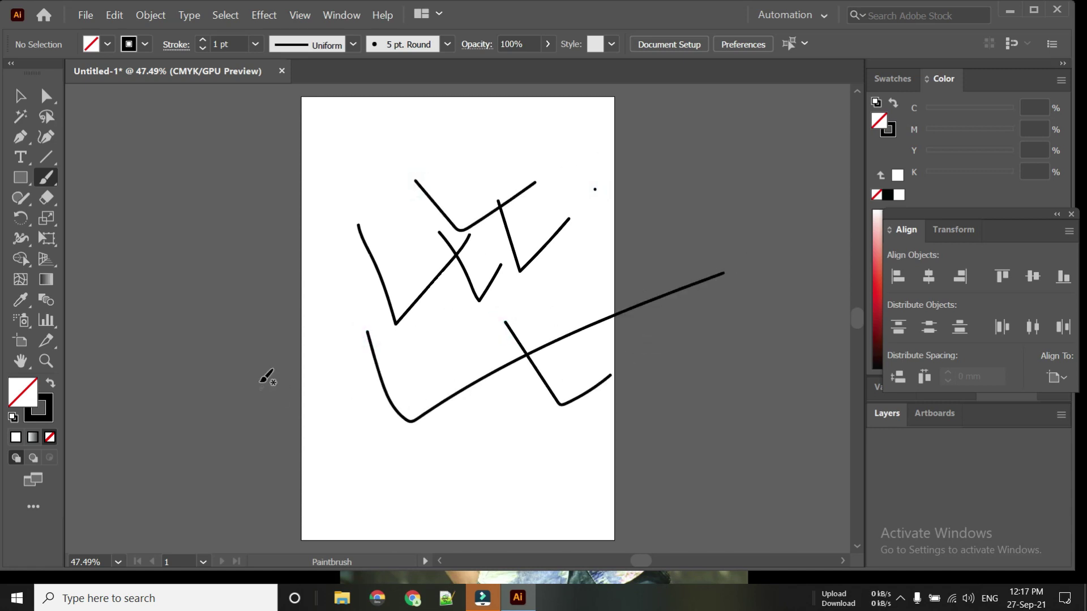
left_click_drag(304, 355, 493, 313)
left_click(538, 279)
mouse_move(338, 149)
left_mouse_down()
mouse_move(377, 148)
mouse_move(388, 160)
mouse_move(399, 144)
mouse_move(416, 163)
left_mouse_up()
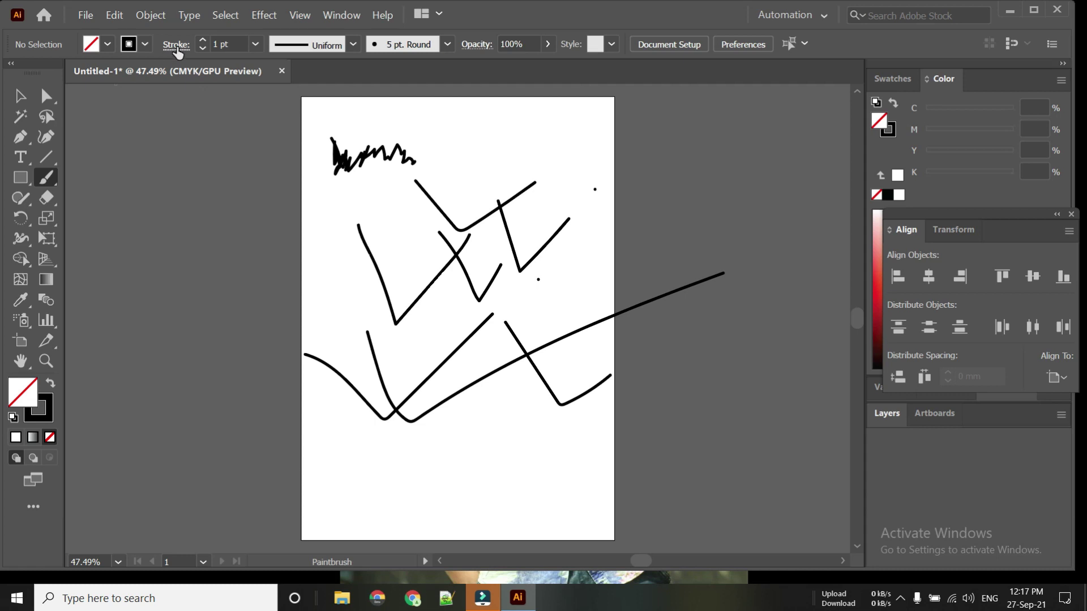
- Raise the stroke weight to 6 pt and paint a set of thick V-shaped strokes over the thin ones
left_click(204, 41)
left_click(203, 41)
mouse_move(326, 187)
left_mouse_down()
mouse_move(441, 242)
mouse_move(466, 220)
left_mouse_up()
mouse_move(394, 206)
left_mouse_down()
mouse_move(464, 297)
mouse_move(551, 206)
left_mouse_up()
mouse_move(379, 362)
left_mouse_down()
mouse_move(497, 314)
mouse_move(549, 260)
left_mouse_up()
left_click(565, 243)
left_click_drag(430, 438, 387, 417)
left_click_drag(469, 412, 576, 401)
mouse_move(397, 151)
left_mouse_down()
mouse_move(425, 190)
mouse_move(401, 148)
mouse_move(427, 159)
left_mouse_up()
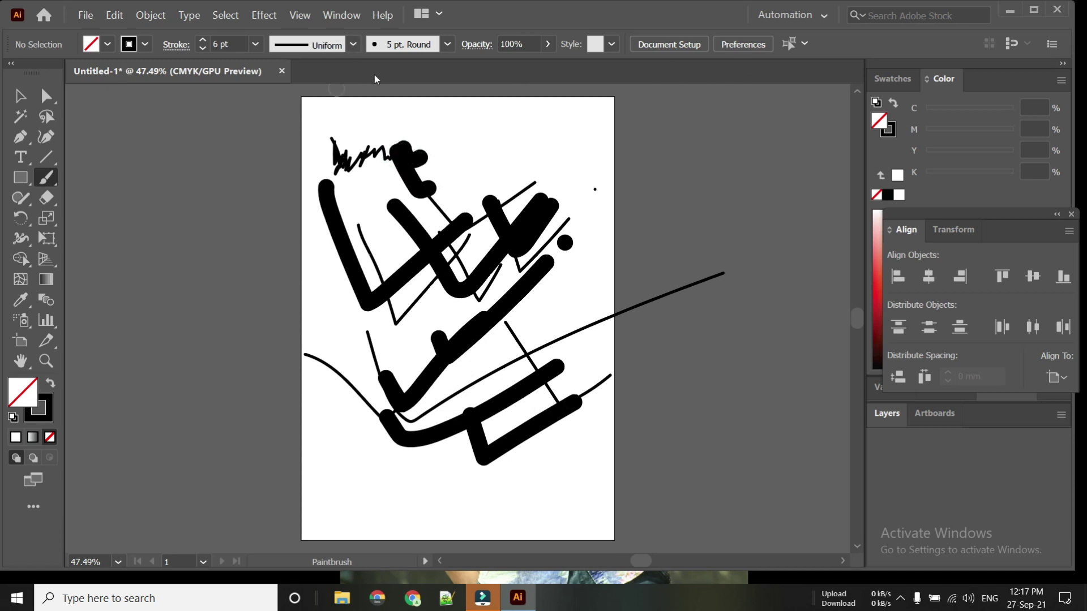
- Try the oval and the double-bulge width profiles, painting a few sample strokes with each at 6 pt
left_click(353, 45)
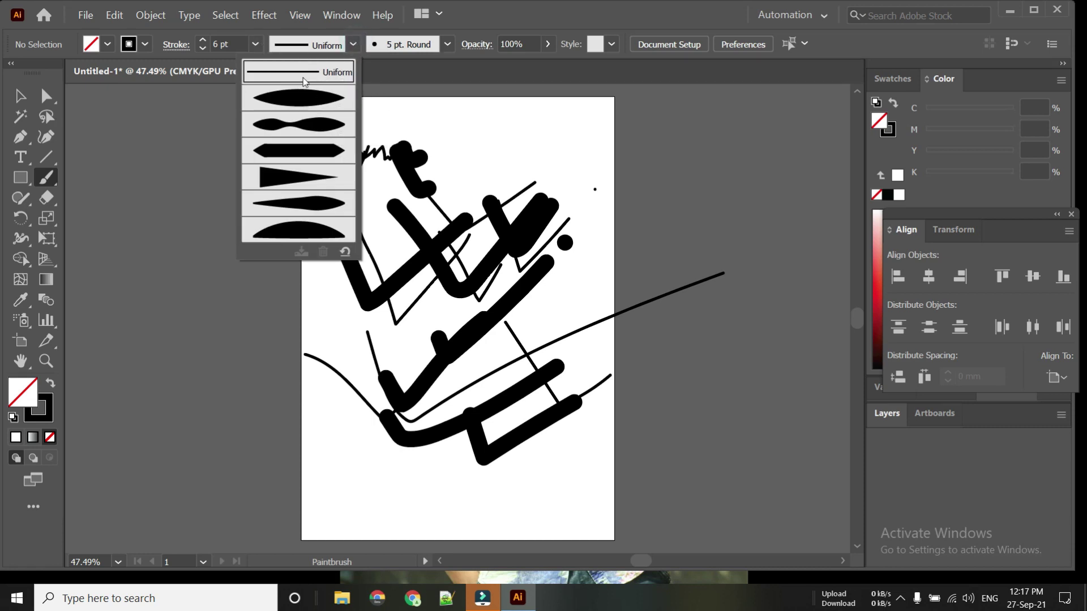
left_click(310, 97)
mouse_move(440, 139)
left_mouse_down()
mouse_move(447, 180)
mouse_move(515, 117)
mouse_move(565, 135)
left_mouse_up()
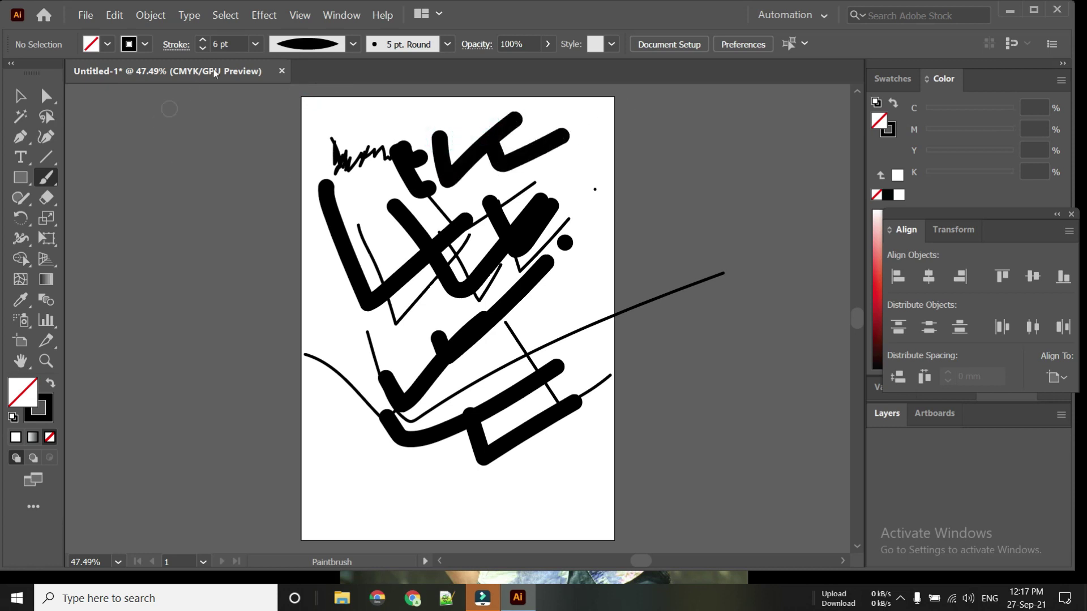
left_click(353, 44)
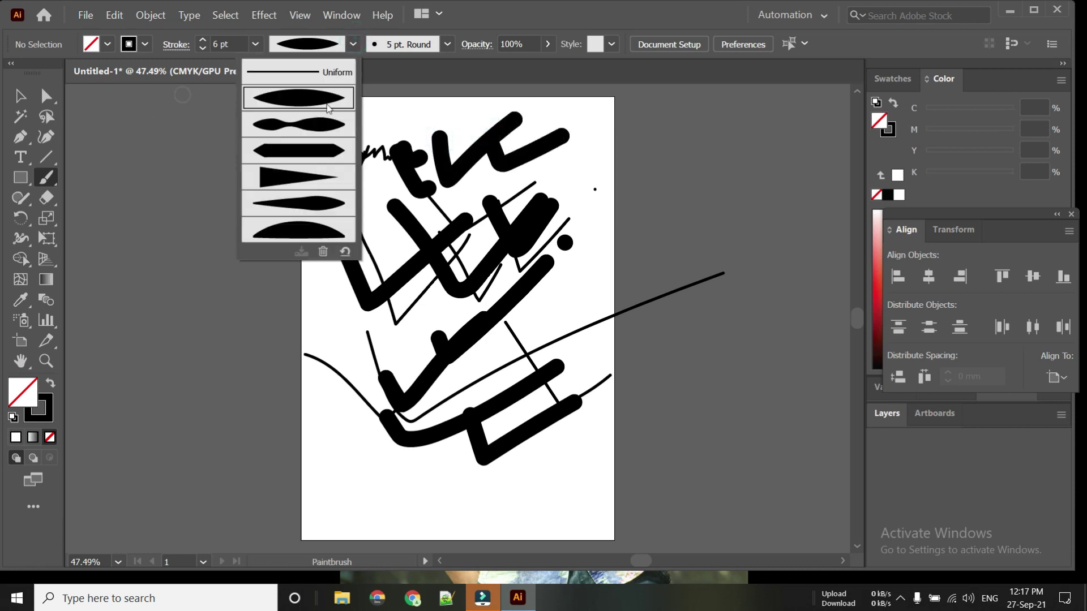
left_click(324, 134)
mouse_move(338, 403)
left_mouse_down()
mouse_move(388, 353)
mouse_move(341, 374)
mouse_move(422, 349)
left_mouse_up()
- Choose the rough charcoal-textured art brush and paint a few short strokes at the artboard's left side
left_click(447, 44)
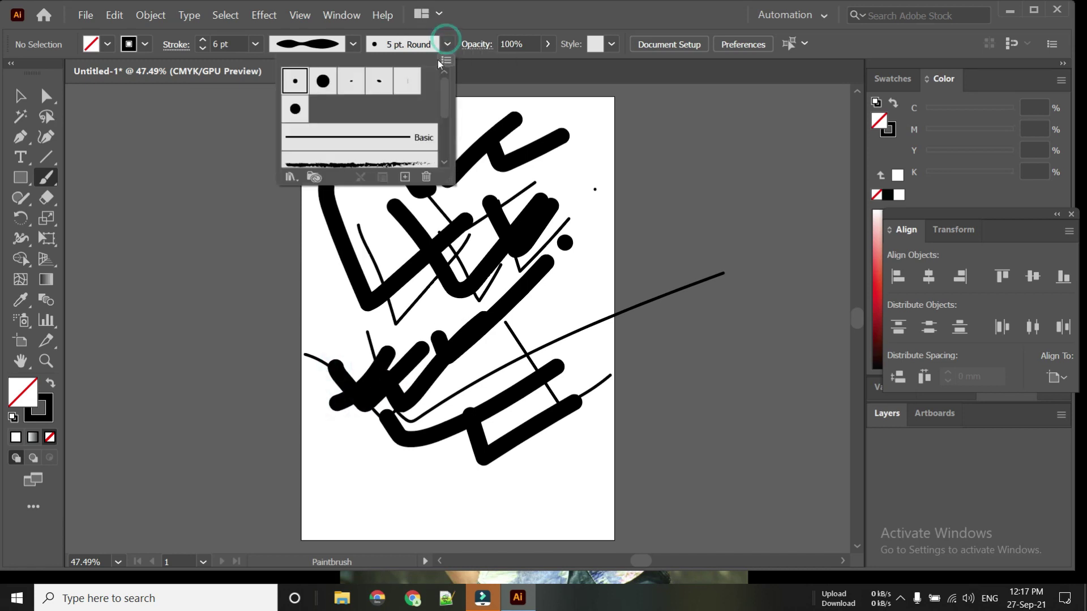
scroll(323, 139, "down", 2)
left_click(328, 124)
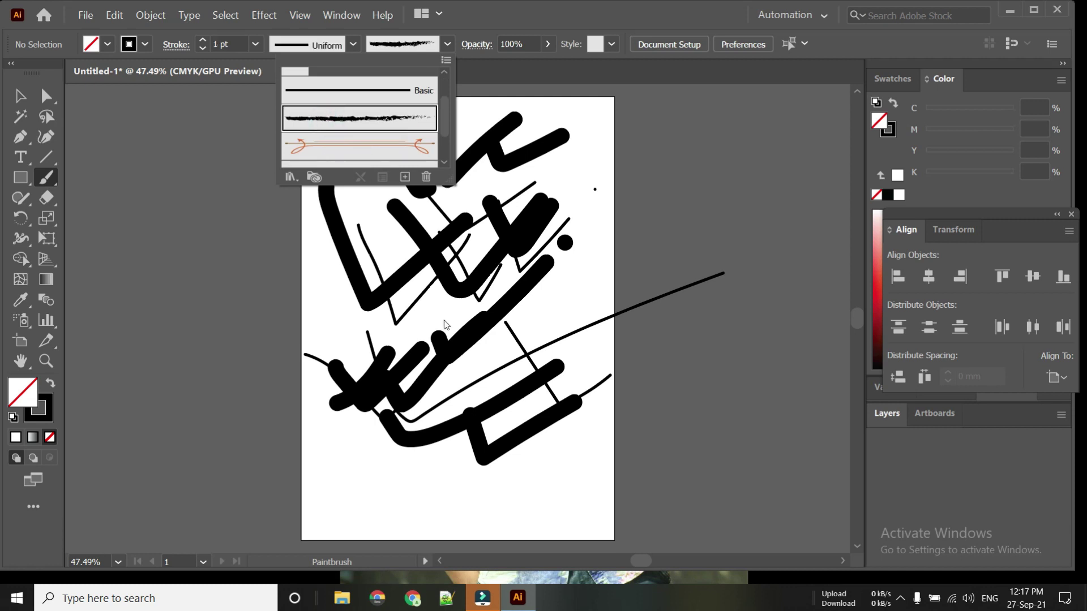
left_click(315, 301)
mouse_move(330, 288)
left_mouse_down()
mouse_move(334, 327)
mouse_move(362, 309)
left_mouse_up()
left_click_drag(311, 272, 429, 228)
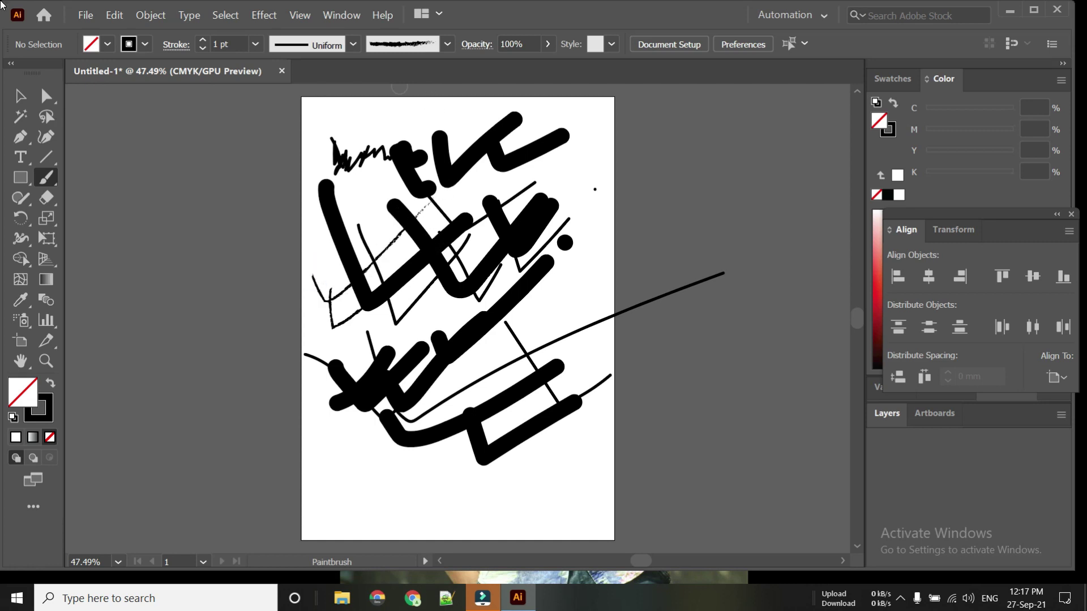
- Select the painted strokes across the artboard and delete them, leaving the isolated dots near the right edge
left_click(20, 96)
left_click_drag(321, 150, 524, 484)
key("Delete")
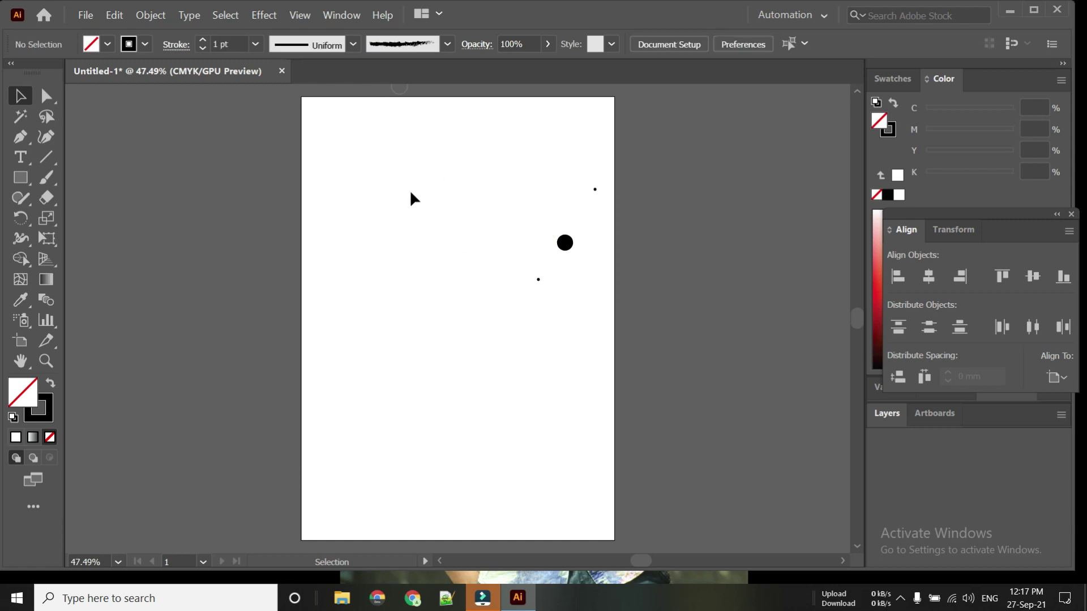
left_click_drag(401, 245, 401, 246)
- Paint a charcoal-textured tick at 1 pt and a series of bold strokes across the artboard at 13 pt
left_click(46, 178)
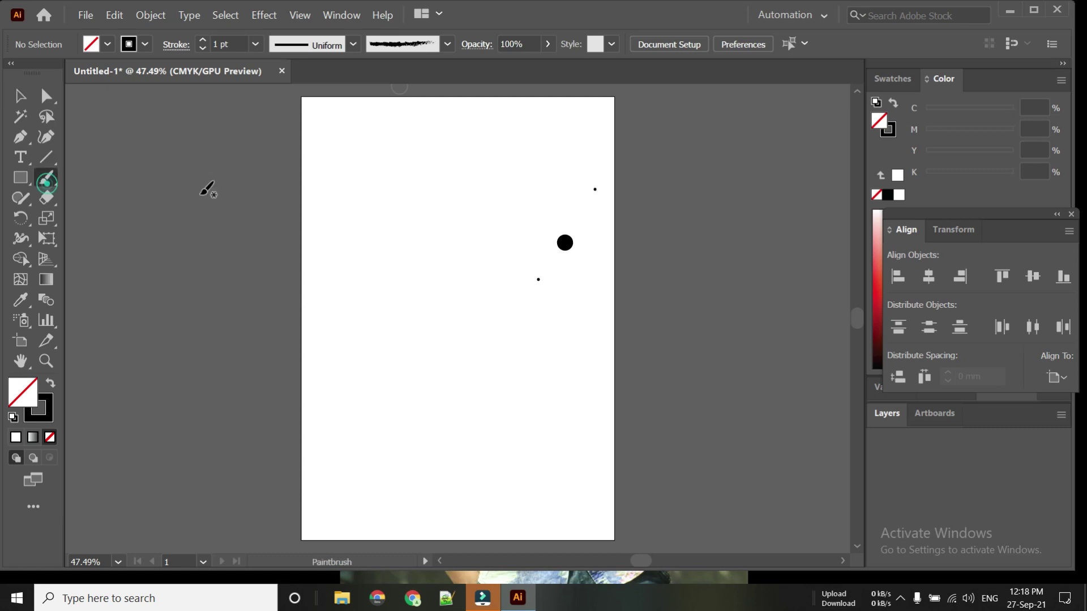
left_click_drag(356, 209, 454, 181)
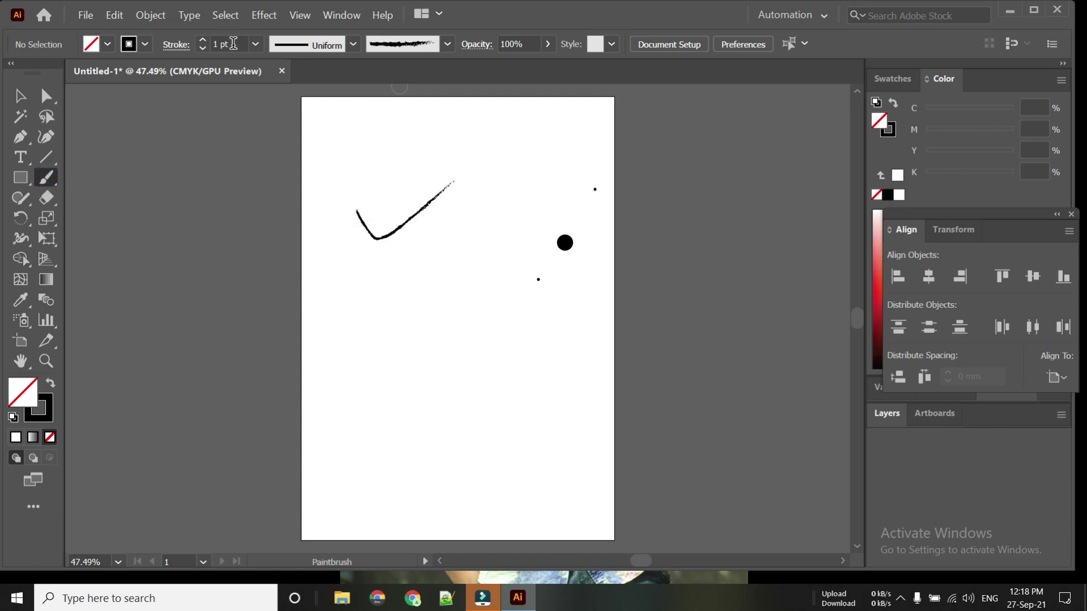
left_click(202, 40)
left_click(202, 39)
left_click(202, 40)
mouse_move(376, 273)
left_mouse_down()
mouse_move(416, 354)
mouse_move(655, 164)
left_mouse_up()
mouse_move(357, 388)
left_mouse_down()
mouse_move(395, 485)
mouse_move(585, 409)
left_mouse_up()
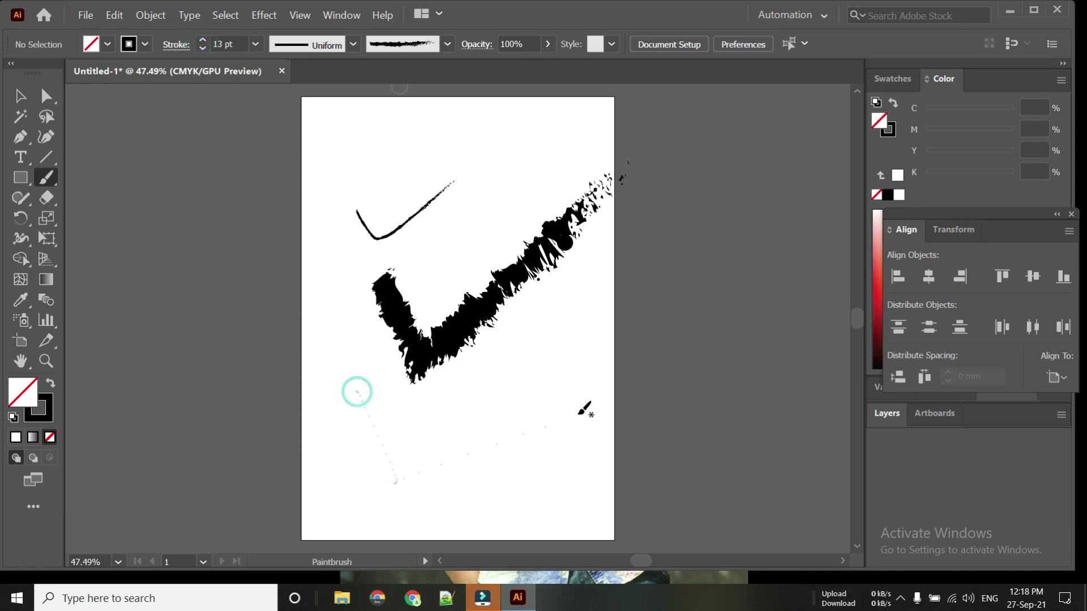
mouse_move(353, 105)
left_mouse_down()
mouse_move(409, 166)
mouse_move(501, 86)
left_mouse_up()
mouse_move(337, 150)
left_mouse_down()
mouse_move(350, 189)
mouse_move(681, 165)
left_mouse_up()
mouse_move(402, 215)
left_mouse_down()
mouse_move(428, 253)
mouse_move(424, 276)
left_mouse_up()
left_click_drag(316, 270, 427, 285)
mouse_move(502, 220)
left_mouse_down()
mouse_move(533, 310)
mouse_move(590, 245)
left_mouse_up()
mouse_move(546, 120)
left_mouse_down()
mouse_move(555, 179)
mouse_move(557, 169)
left_mouse_up()
- Enlarge the list of brush definitions so that all available brushes fit without scrolling
left_click(448, 43)
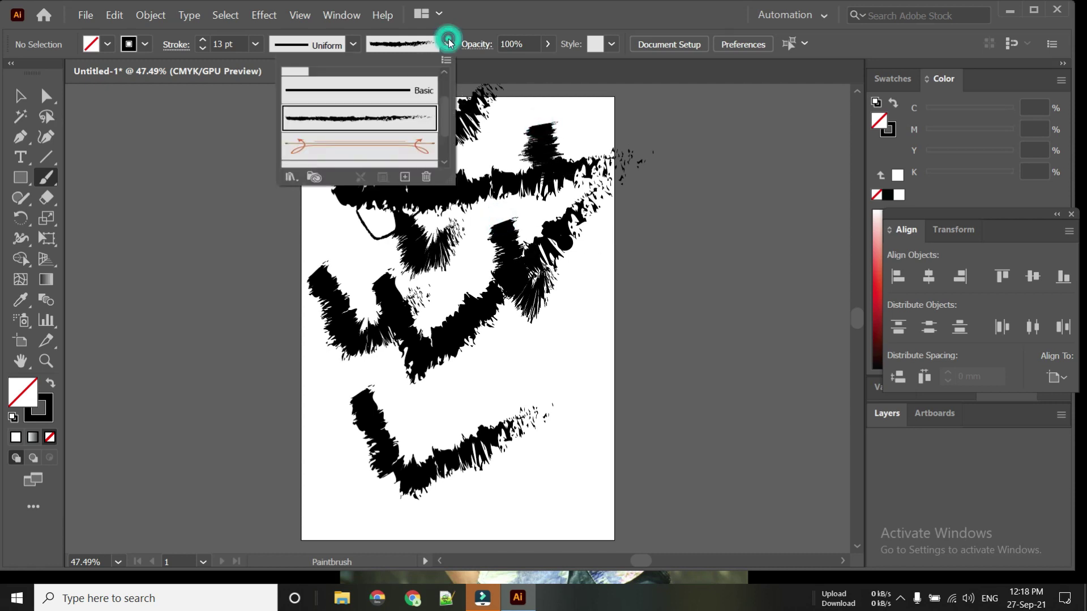
scroll(353, 133, "down", 2)
scroll(355, 126, "up", 2)
scroll(372, 160, "down", 2)
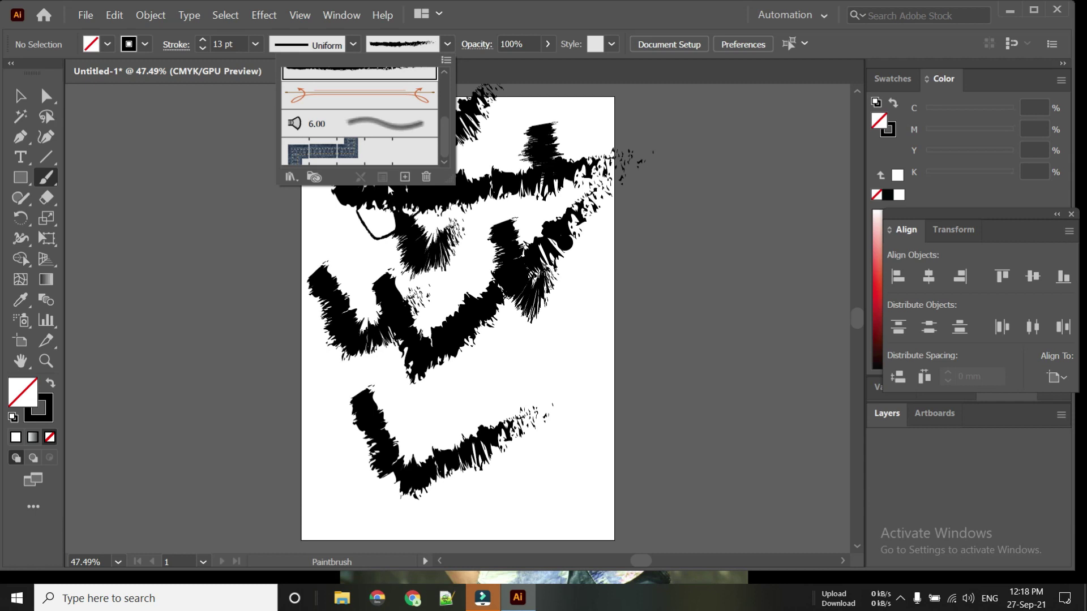
left_click(452, 186)
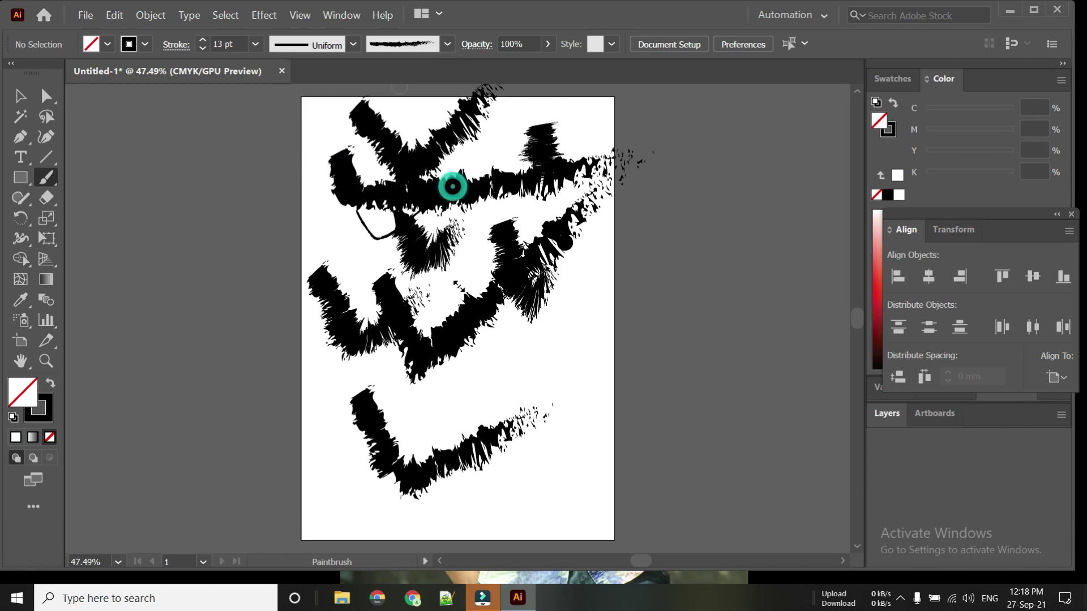
left_click(378, 44)
left_click_drag(449, 180, 453, 397)
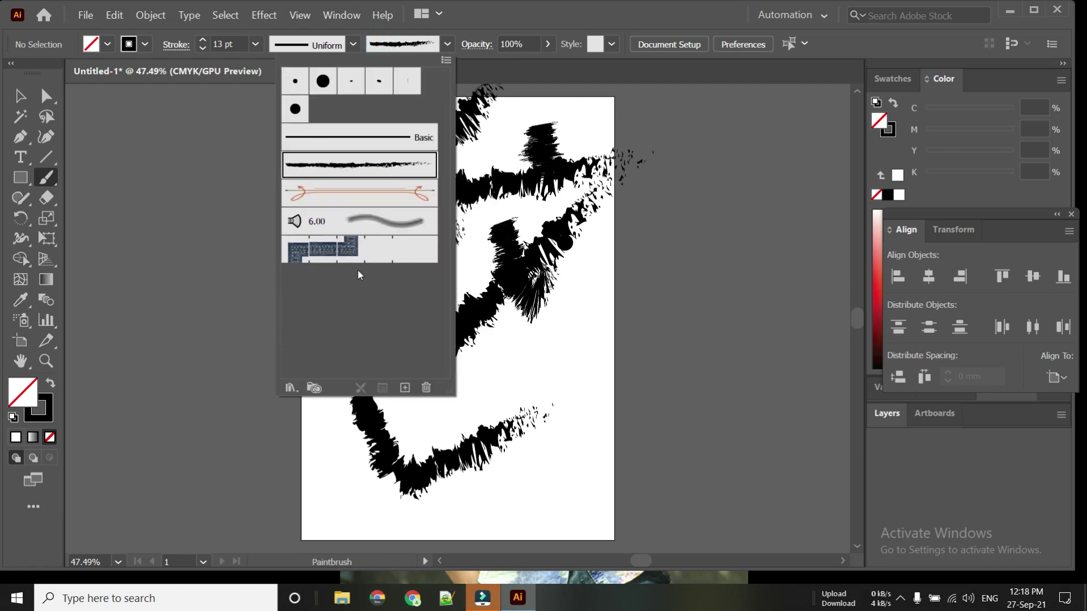
- Choose the 6.00 bristle brush and paint several translucent V-shaped strokes over the artboard
left_click(355, 223)
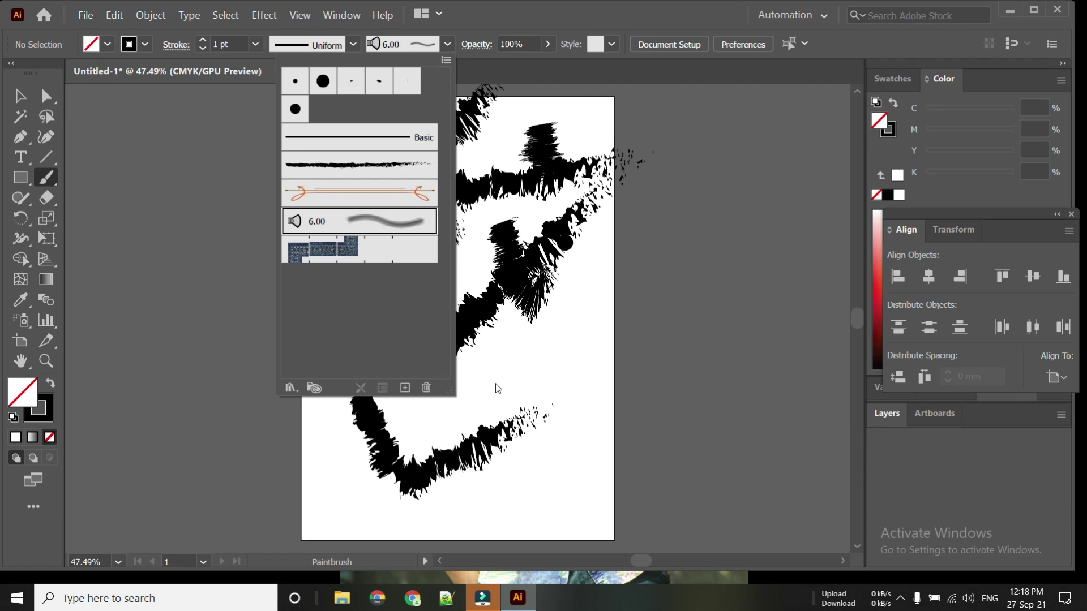
left_click(498, 341)
mouse_move(389, 400)
left_mouse_down()
mouse_move(425, 455)
mouse_move(583, 339)
left_mouse_up()
mouse_move(464, 340)
left_mouse_down()
mouse_move(552, 458)
mouse_move(619, 395)
left_mouse_up()
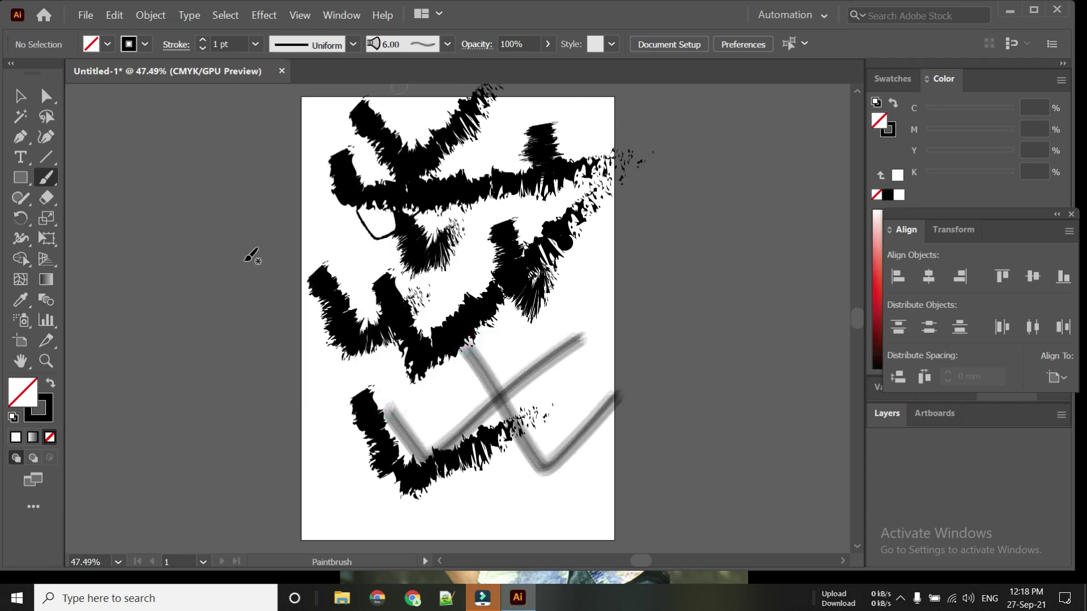
mouse_move(328, 243)
left_mouse_down()
mouse_move(358, 299)
mouse_move(656, 93)
left_mouse_up()
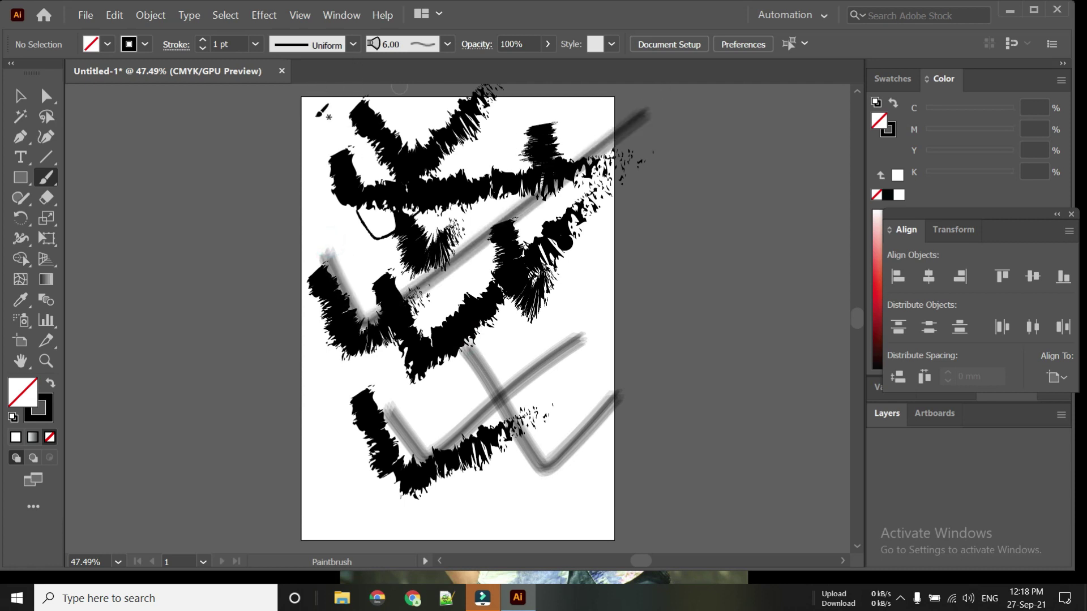
left_click_drag(314, 136, 515, 215)
mouse_move(509, 146)
left_mouse_down()
mouse_move(513, 190)
mouse_move(849, 153)
left_mouse_up()
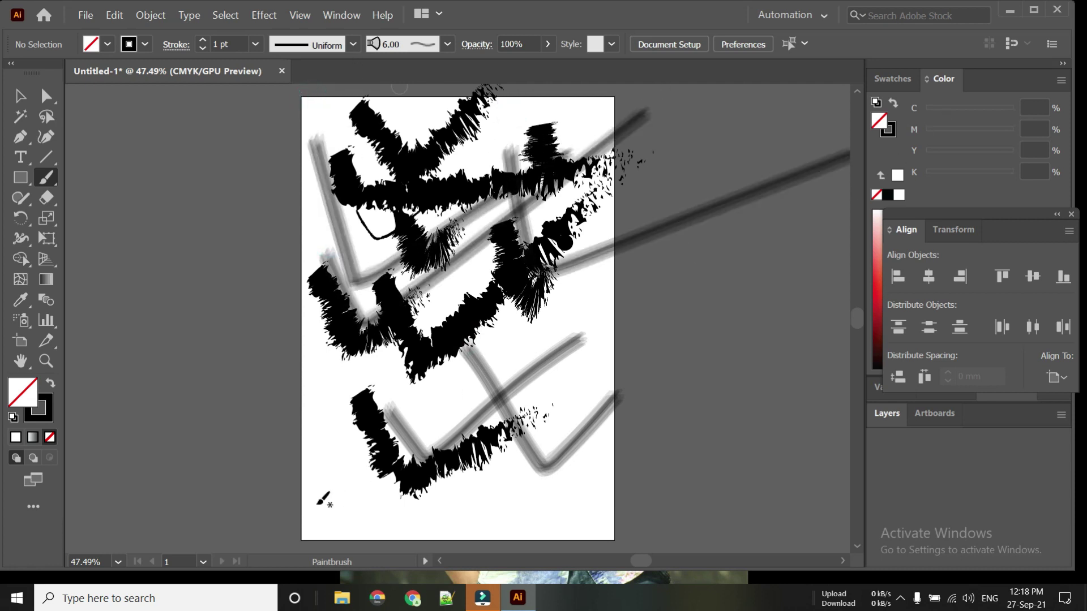
left_click_drag(312, 450, 535, 459)
left_click_drag(310, 347, 427, 323)
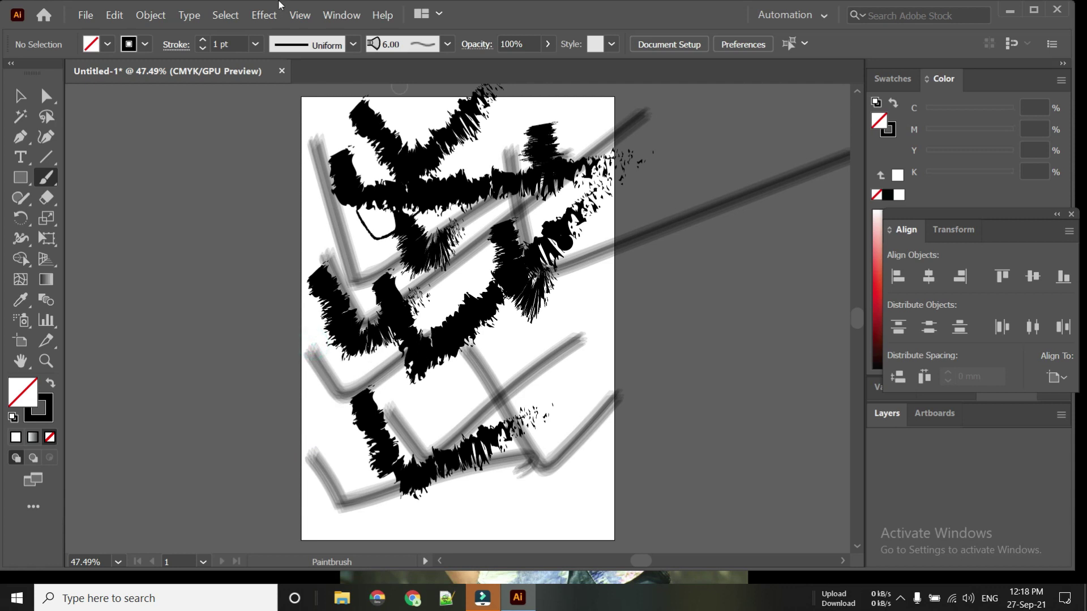
- Open the Borders_Dashed brush library
left_click(447, 43)
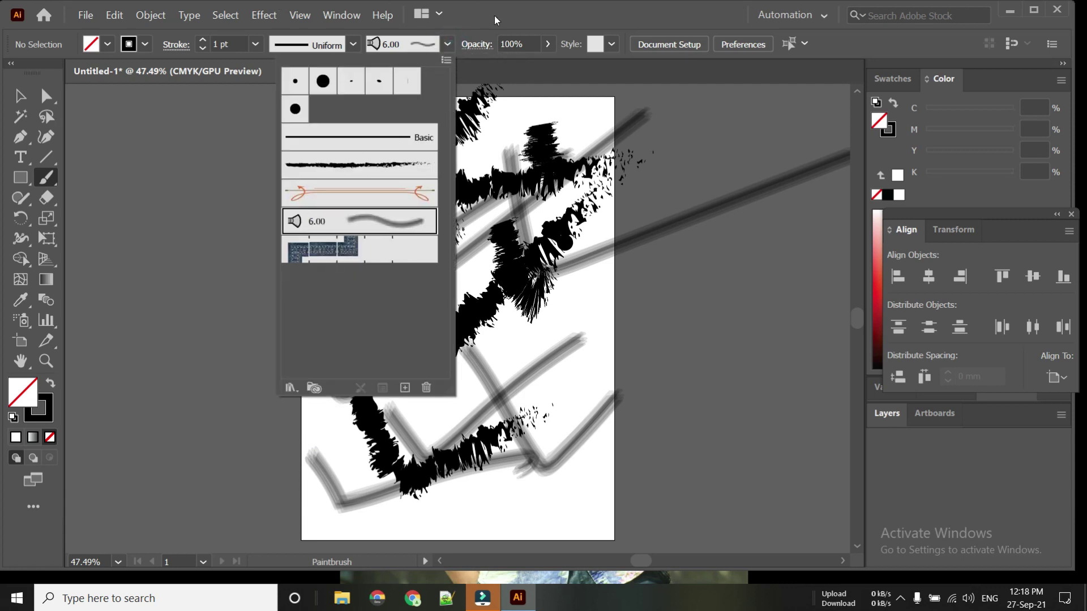
left_click(446, 60)
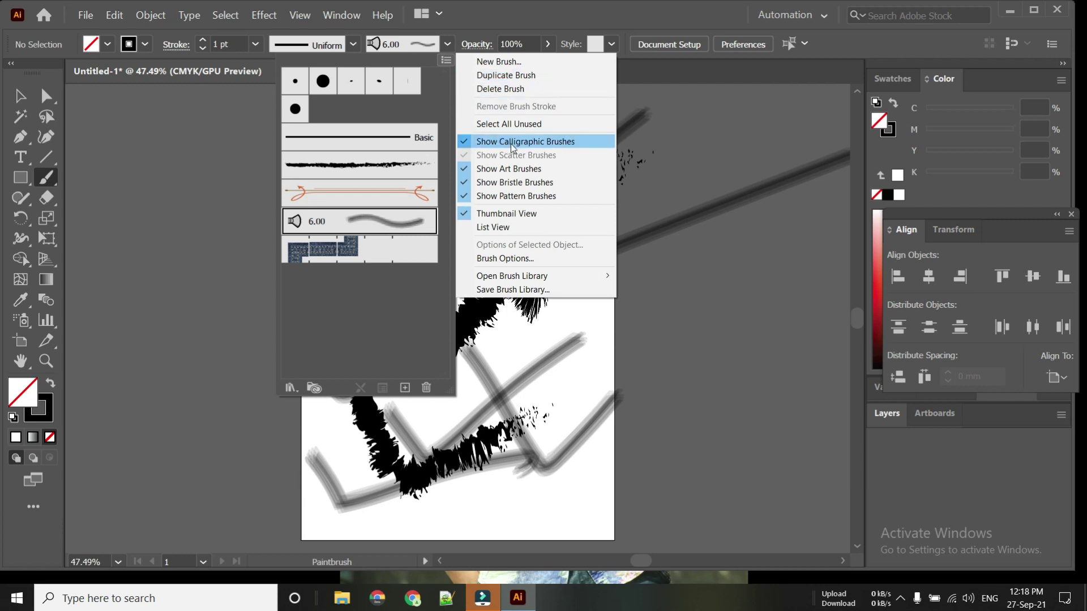
mouse_move(586, 274)
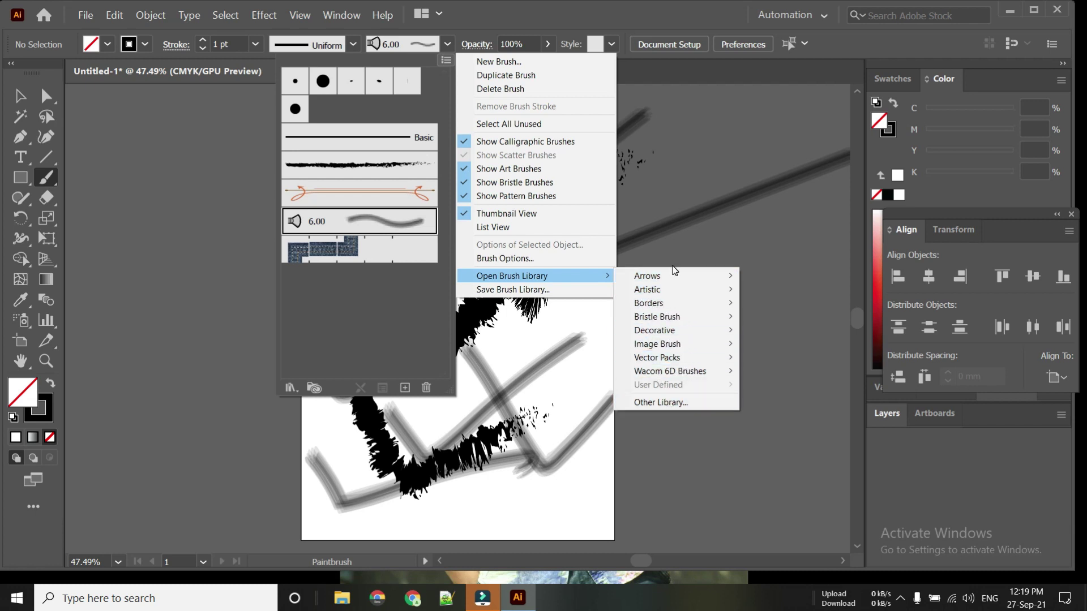
left_click(657, 291)
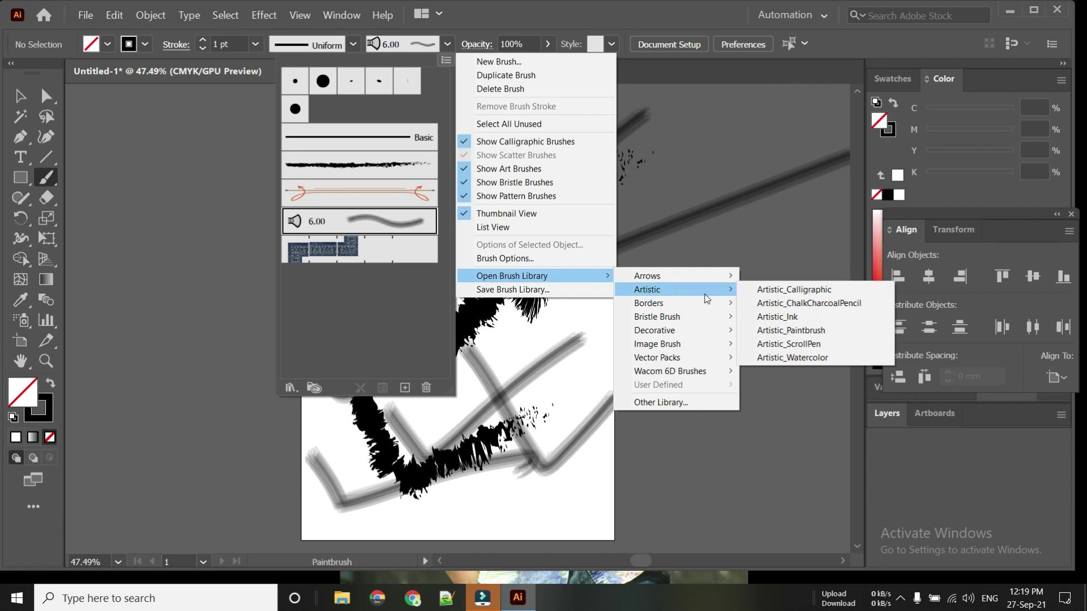
mouse_move(698, 306)
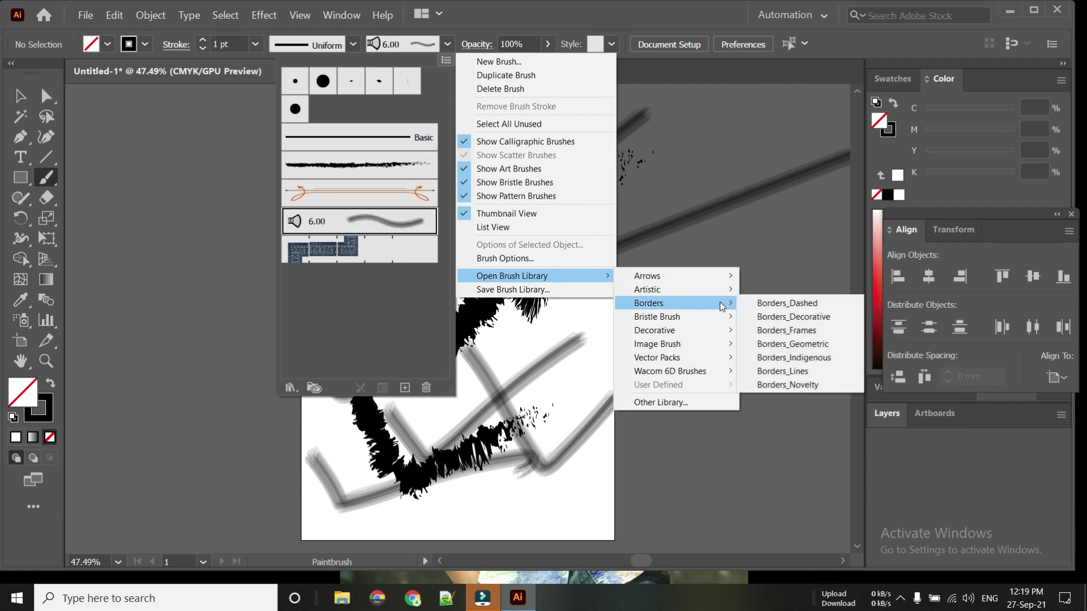
left_click(796, 304)
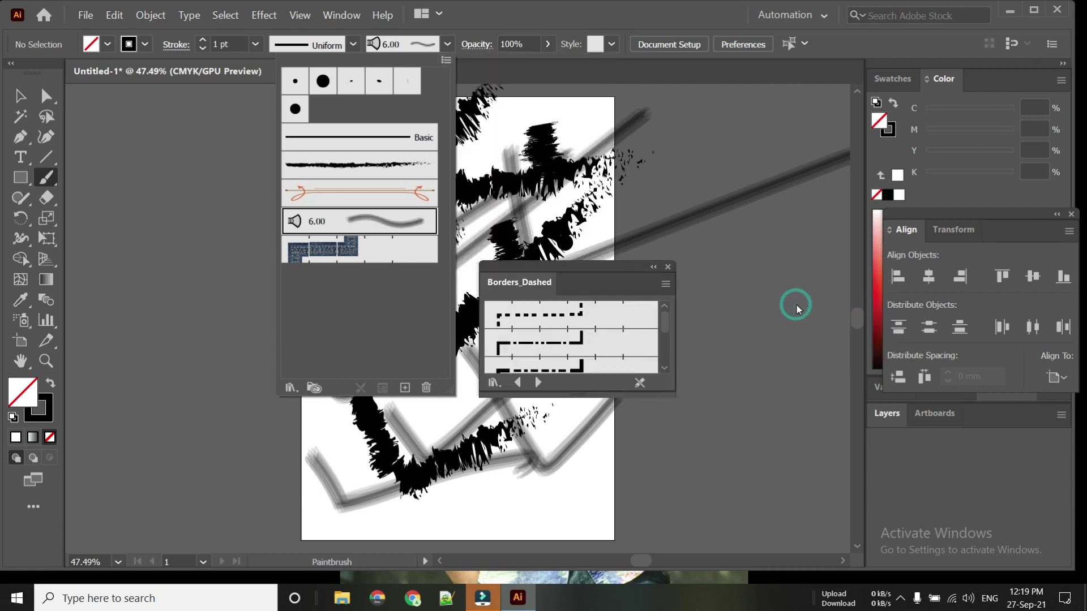
- Choose the first square-dash brush from the dashed borders library and paint two thin dashed V-shaped strokes on the lower artboard
left_click(665, 322)
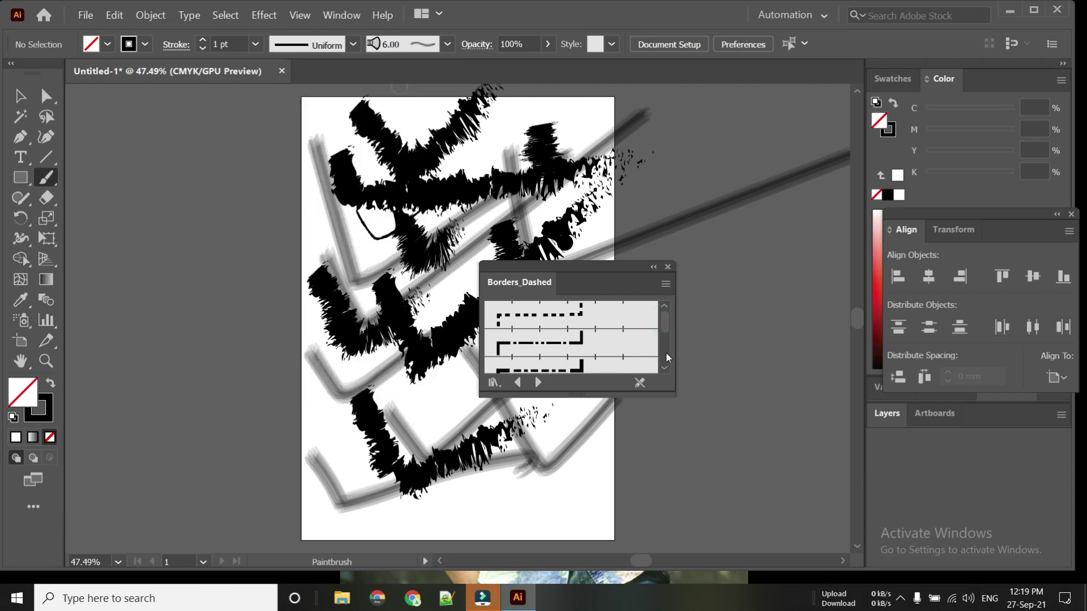
mouse_move(667, 323)
left_mouse_down()
mouse_move(667, 348)
mouse_move(663, 312)
left_mouse_up()
left_click(558, 313)
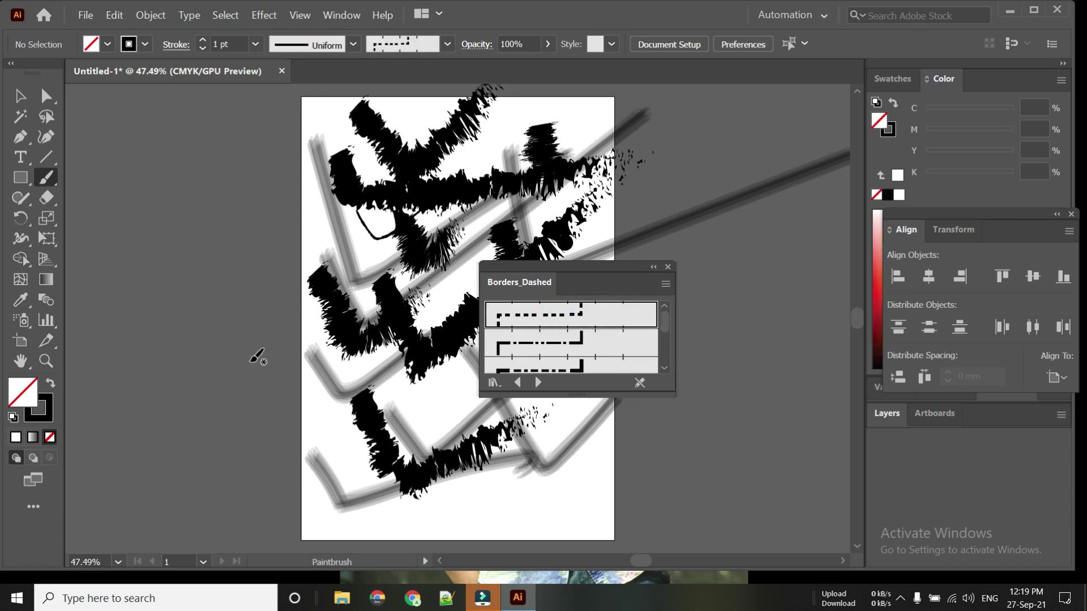
left_click_drag(333, 435, 402, 403)
left_click_drag(332, 397, 406, 388)
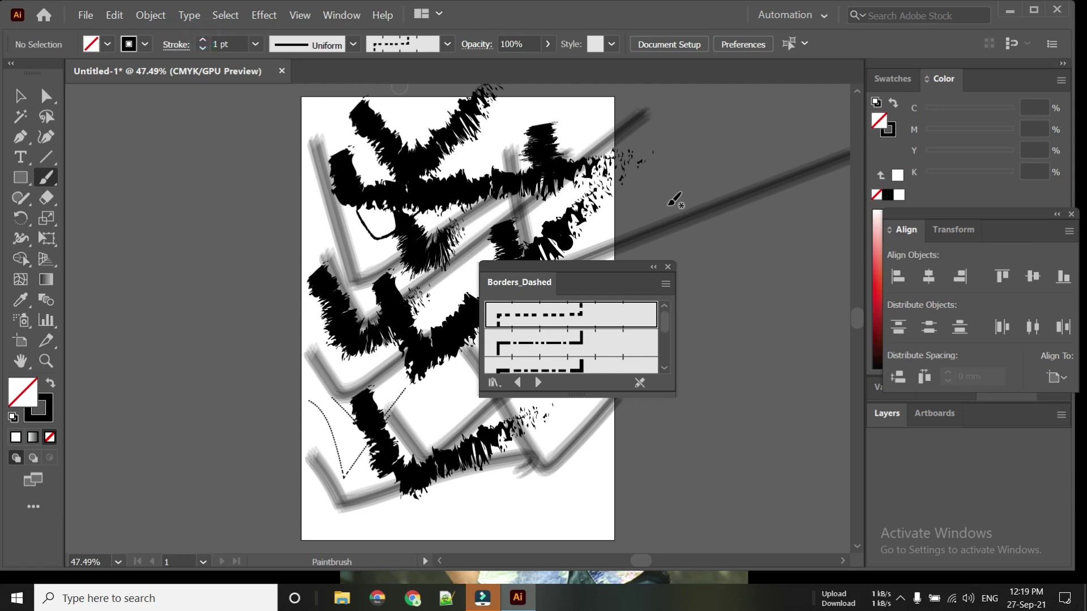
- Move the brush library clear of the artboard and delete the painted strokes, leaving only those around the artboard's upper-right area
left_click_drag(626, 263, 853, 197)
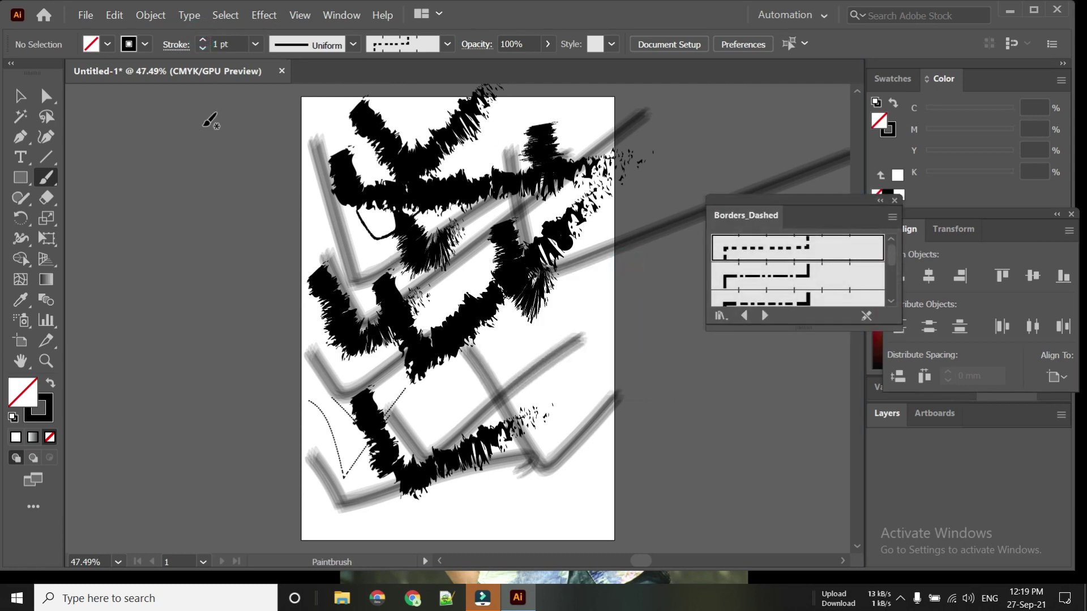
left_click(19, 94)
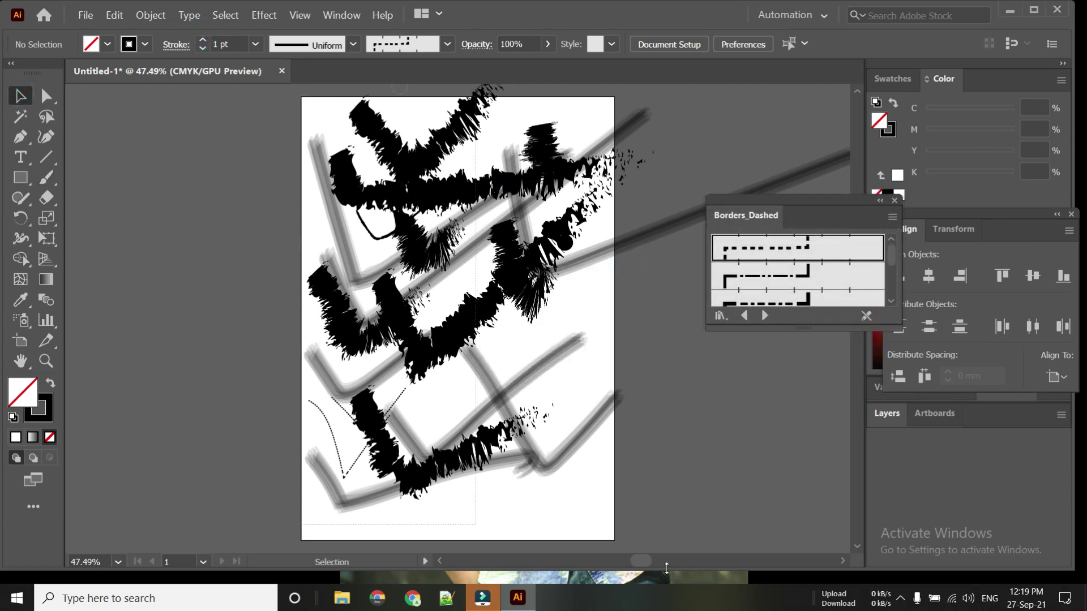
key("ctrl+a")
key("Delete")
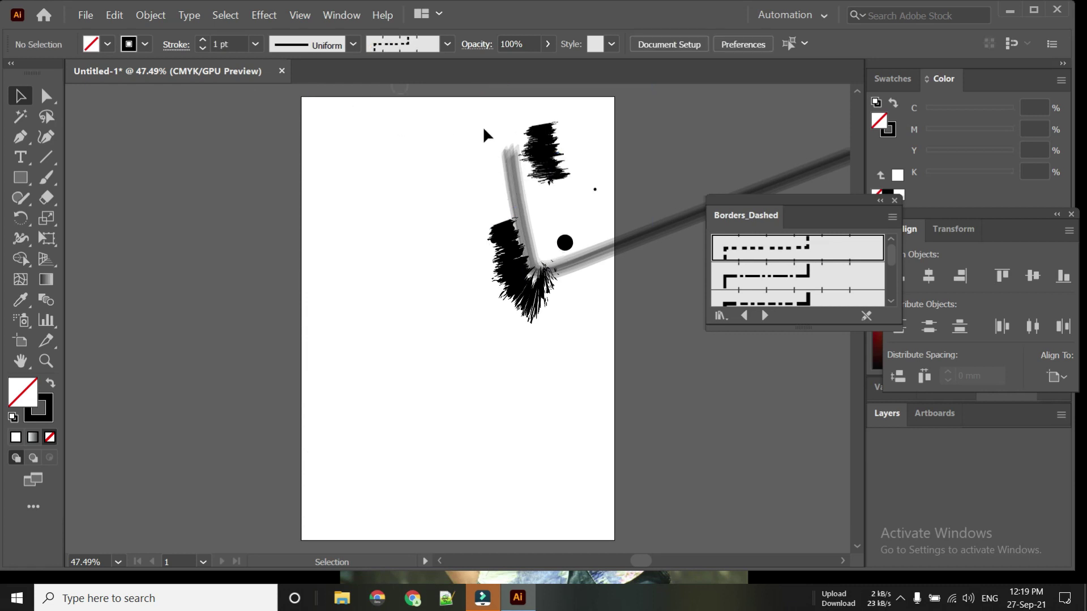
- Paint a dashed tick at 1 pt and a series of bold dashed strokes across the artboard at 10 pt
left_click(46, 177)
mouse_move(343, 210)
left_mouse_down()
mouse_move(372, 273)
mouse_move(422, 238)
left_mouse_up()
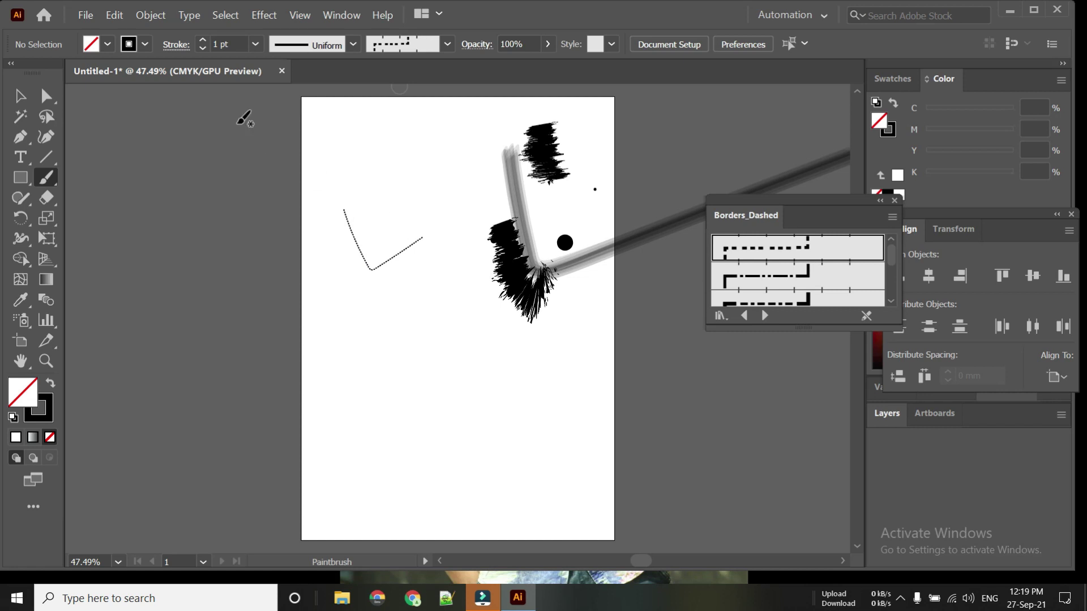
left_click(203, 44)
left_click(203, 43)
mouse_move(473, 392)
left_mouse_down()
mouse_move(428, 408)
mouse_move(369, 345)
left_mouse_up()
left_click_drag(597, 340, 598, 340)
mouse_move(412, 295)
left_mouse_down()
mouse_move(437, 363)
mouse_move(491, 307)
left_mouse_up()
left_click_drag(391, 165, 511, 198)
left_click_drag(357, 175, 462, 170)
mouse_move(316, 308)
left_mouse_down()
mouse_move(368, 275)
mouse_move(371, 300)
mouse_move(388, 271)
left_mouse_up()
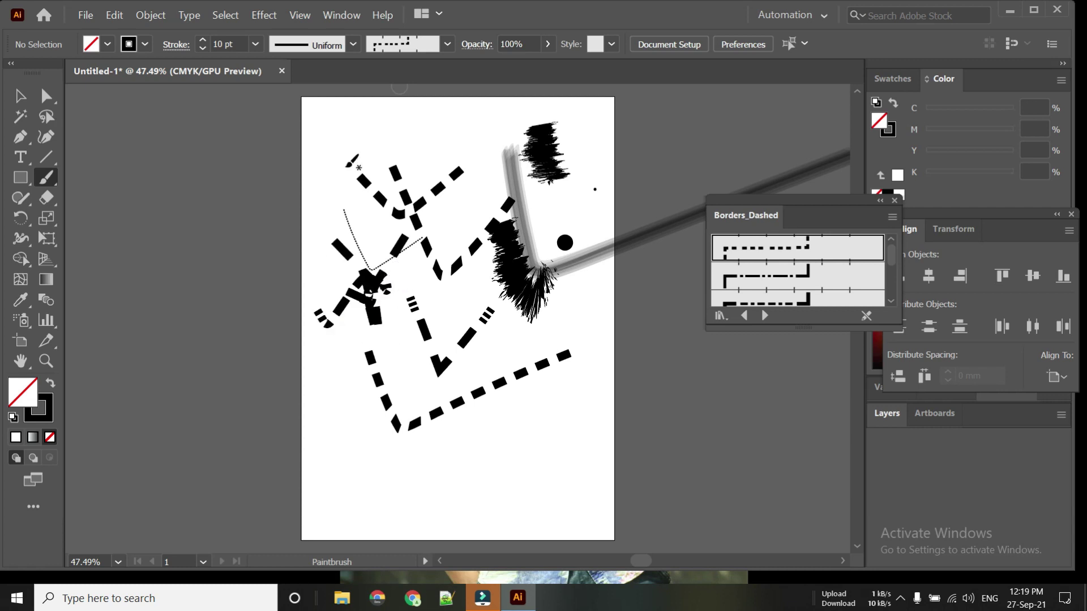
left_click_drag(352, 163, 360, 181)
left_click_drag(309, 205, 343, 229)
left_click_drag(464, 141, 472, 148)
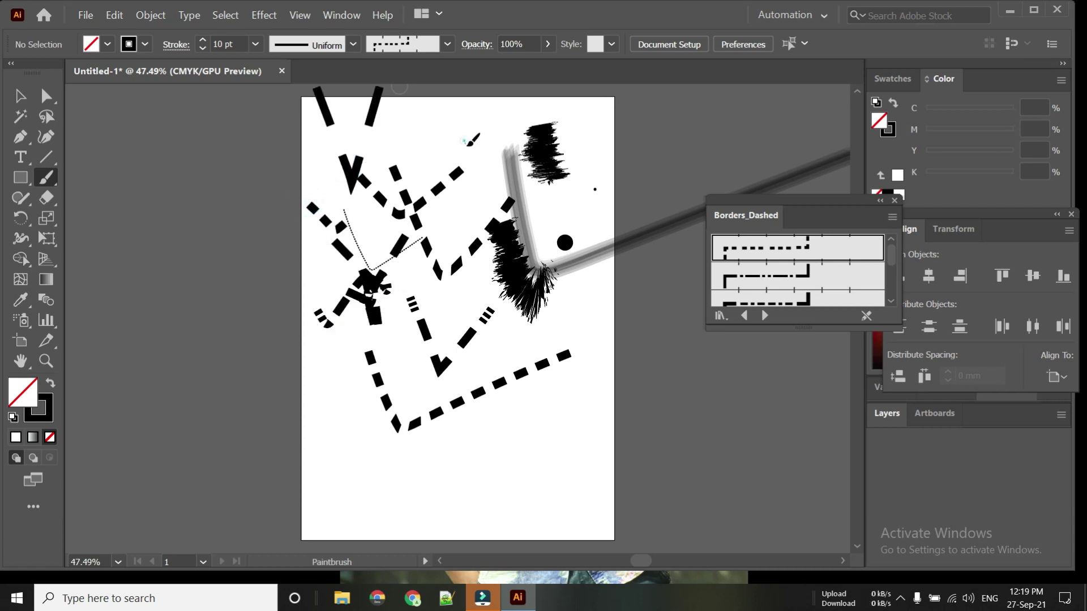
- Close the dashed borders library and open the Artistic_Ink brush library
left_click(894, 200)
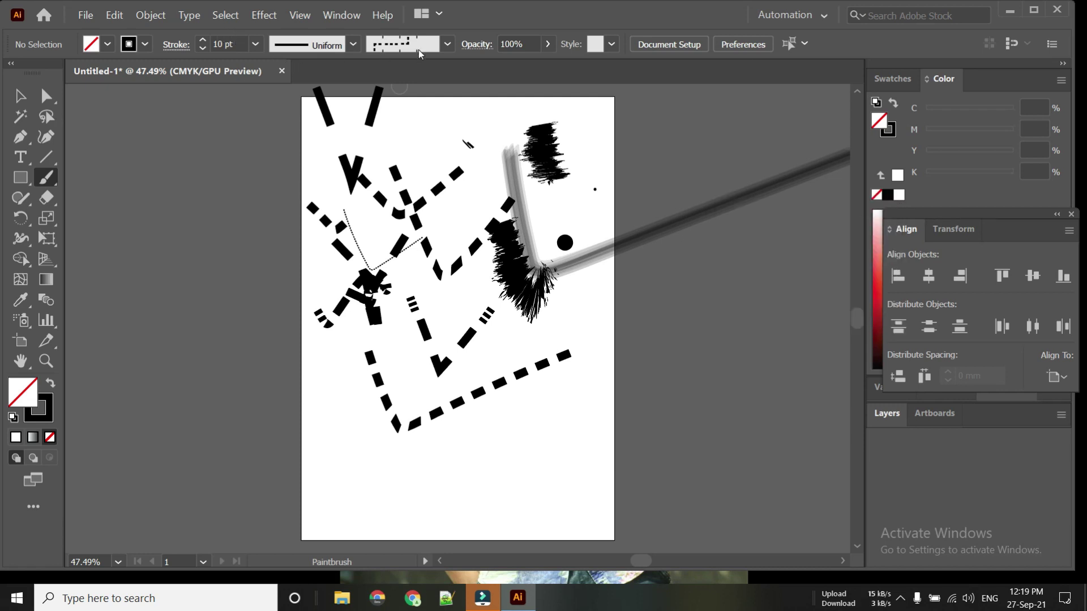
left_click(447, 44)
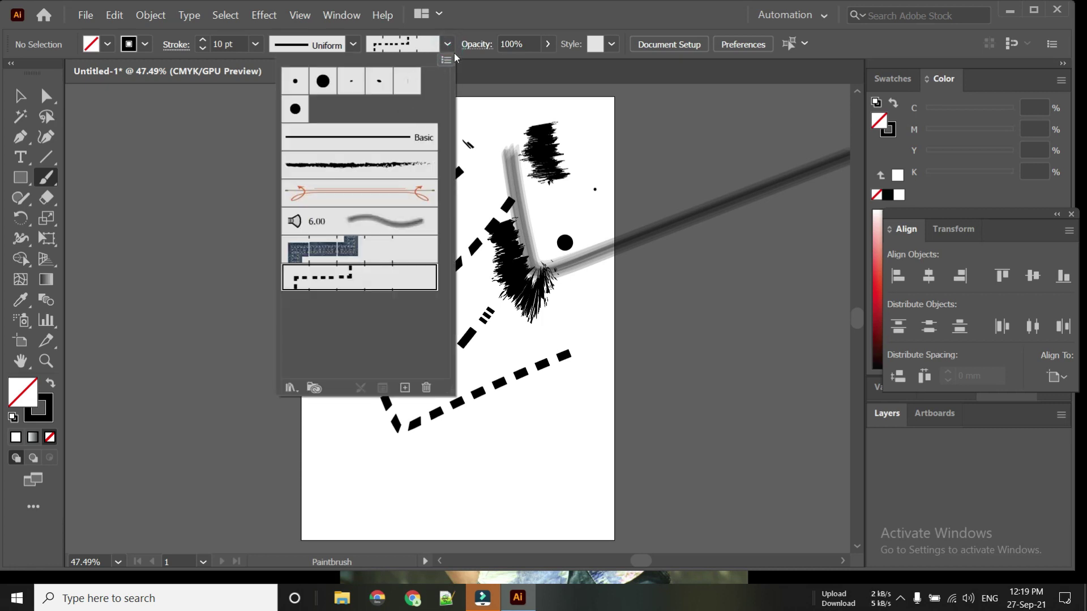
left_click(447, 60)
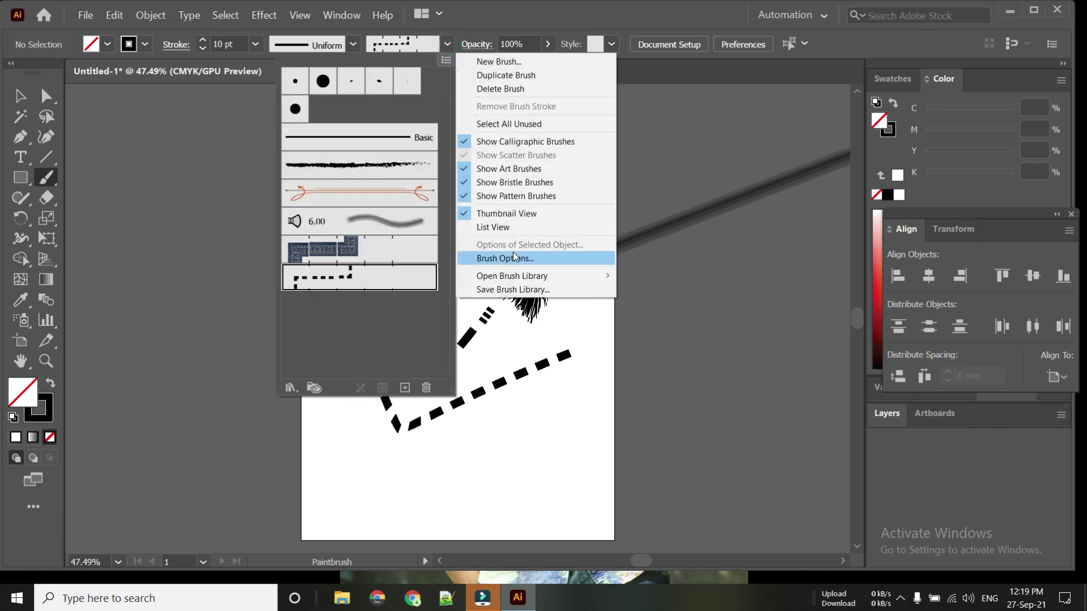
mouse_move(542, 277)
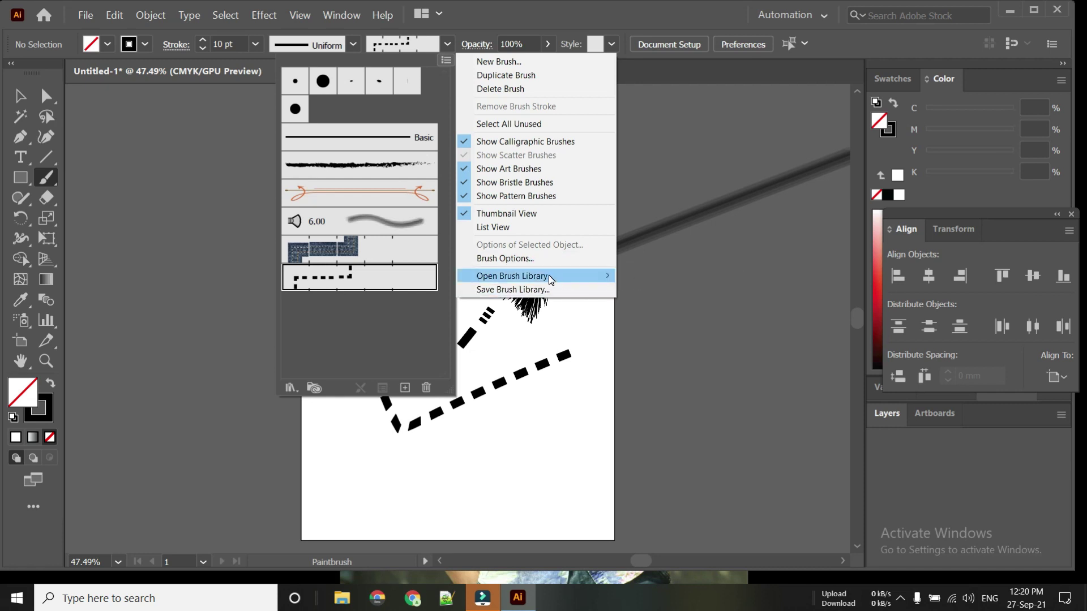
mouse_move(646, 303)
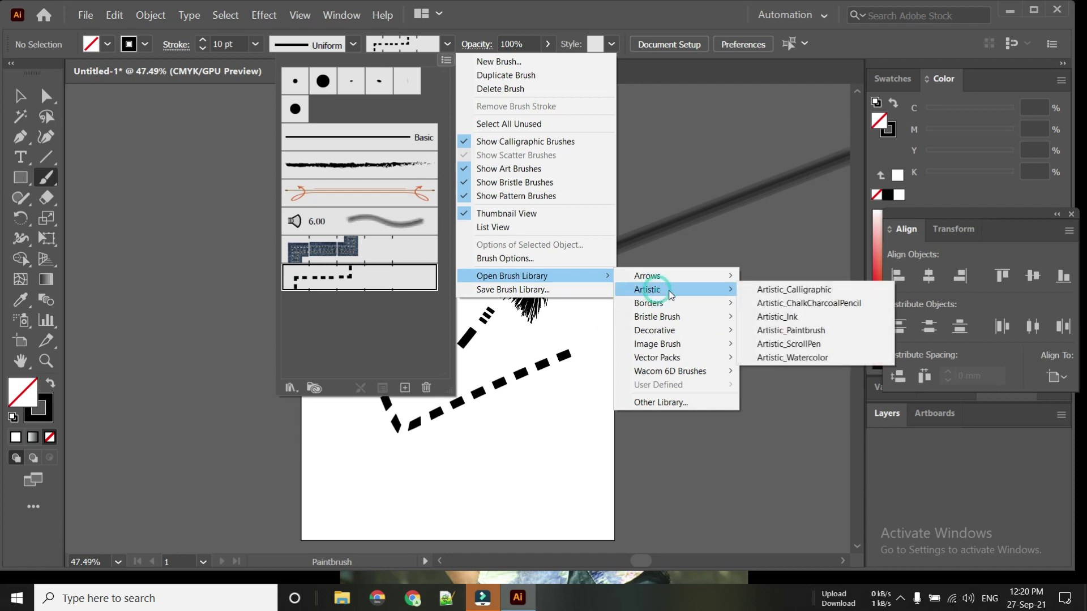
left_click(815, 316)
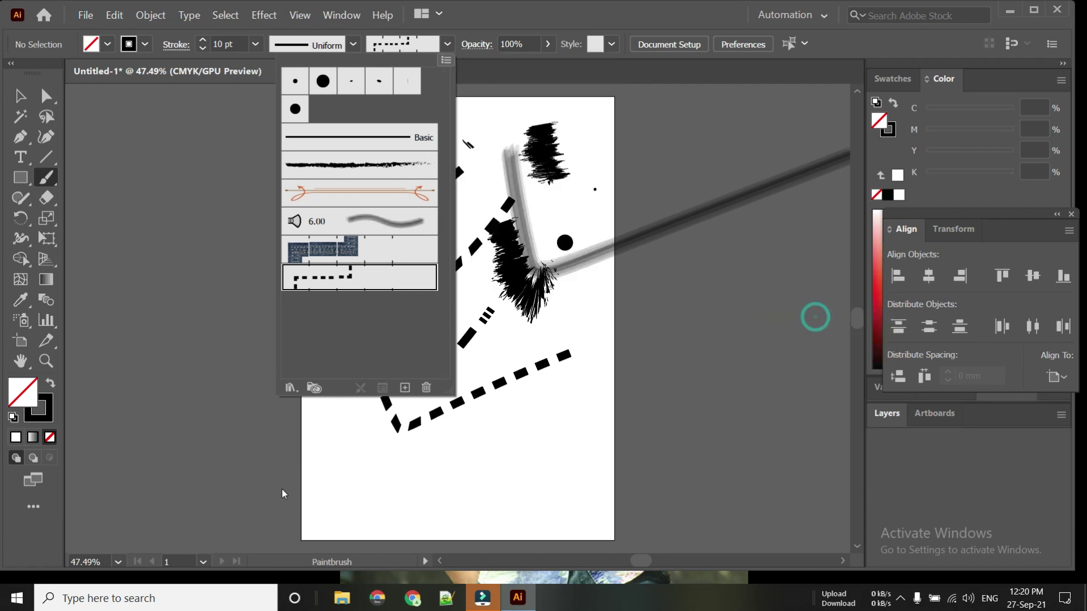
- Paint two more V-shaped dashed strokes at 10 pt across the lower artboard
left_click(326, 485)
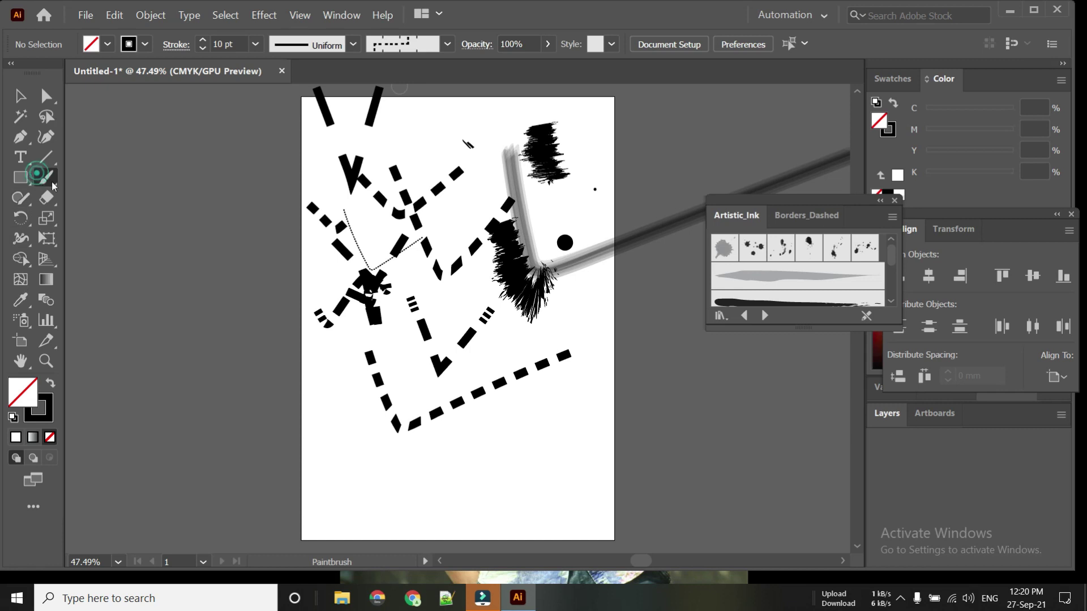
left_click_drag(305, 452, 489, 509)
left_click_drag(407, 394, 509, 407)
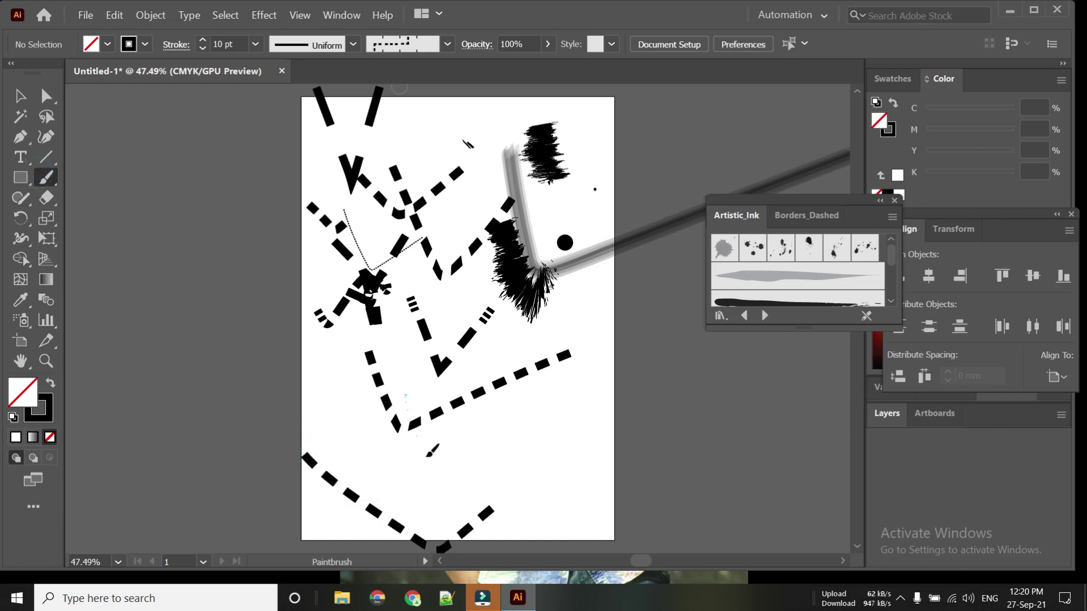
- Choose the grey tapered ink brush and paint a small V at 1 pt and a large V at 8 pt
left_click(810, 283)
mouse_move(398, 140)
left_mouse_down()
mouse_move(421, 167)
mouse_move(449, 136)
left_mouse_up()
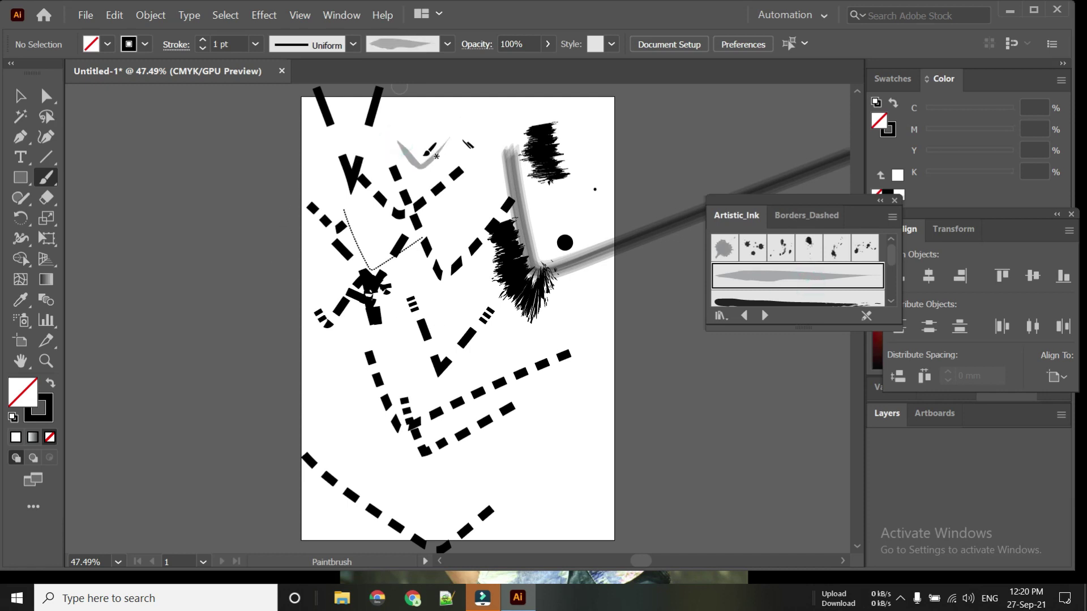
left_click(203, 41)
left_click(202, 40)
left_click(202, 40)
left_click_drag(308, 412, 538, 406)
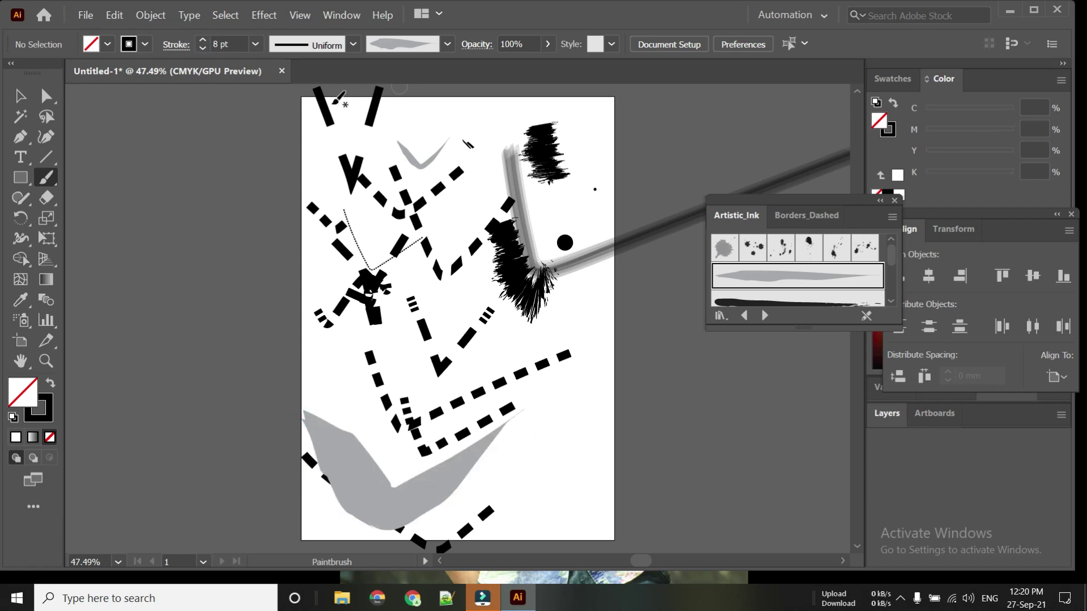
- Set the opacity to 40% with no artwork selected
left_click(547, 43)
left_click(516, 63)
left_click_drag(516, 64, 507, 63)
- Select the strokes on the lower half of the artboard, try a reduced opacity on them and restore it to 100%
left_click(19, 96)
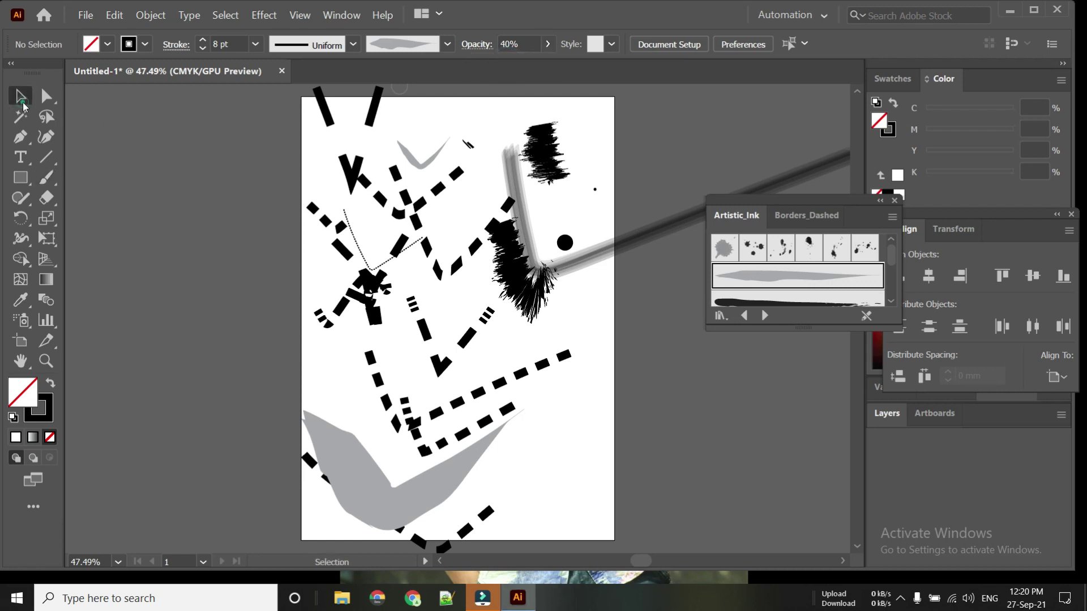
left_click_drag(229, 317, 497, 507)
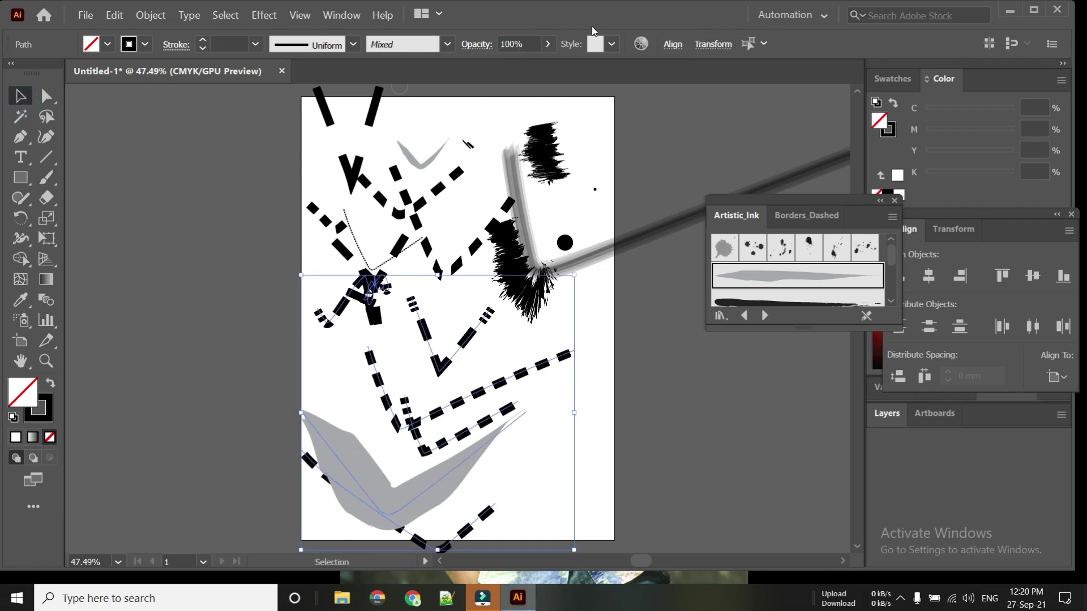
left_click(547, 43)
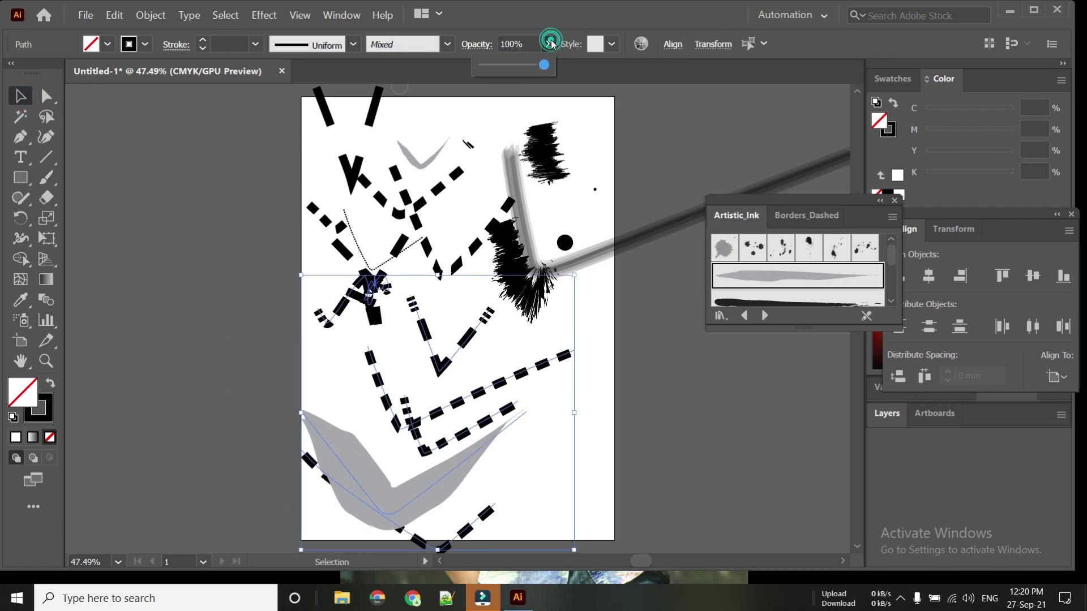
left_click(516, 64)
mouse_move(516, 65)
left_mouse_down()
mouse_move(494, 64)
mouse_move(571, 67)
mouse_move(498, 66)
mouse_move(546, 74)
left_mouse_up()
- Apply the blue swirl-pattern graphic style to the selected strokes
left_click(57, 181)
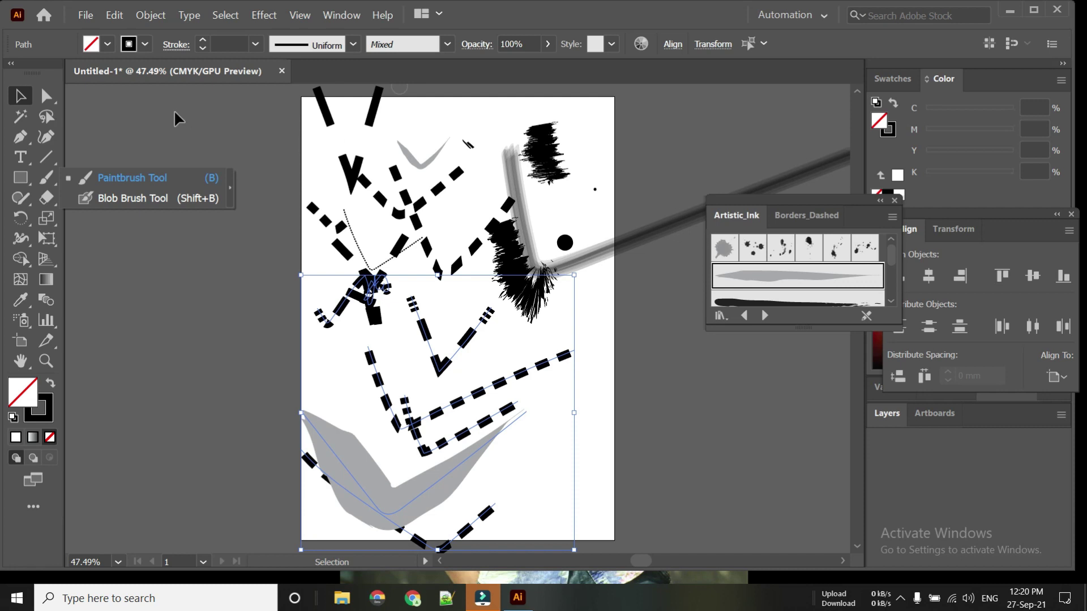
left_click(611, 44)
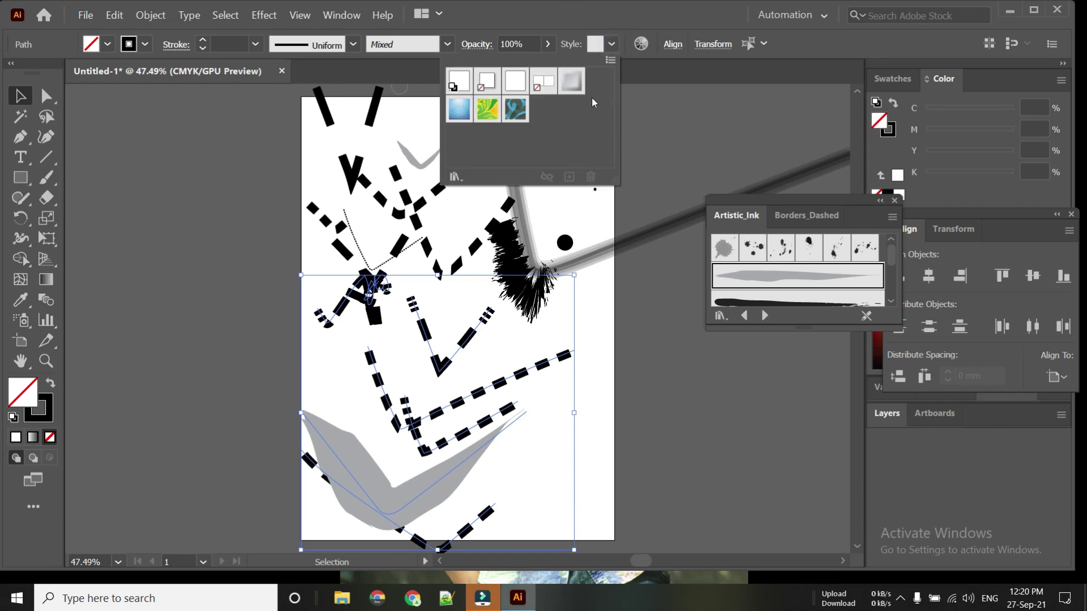
left_click(518, 113)
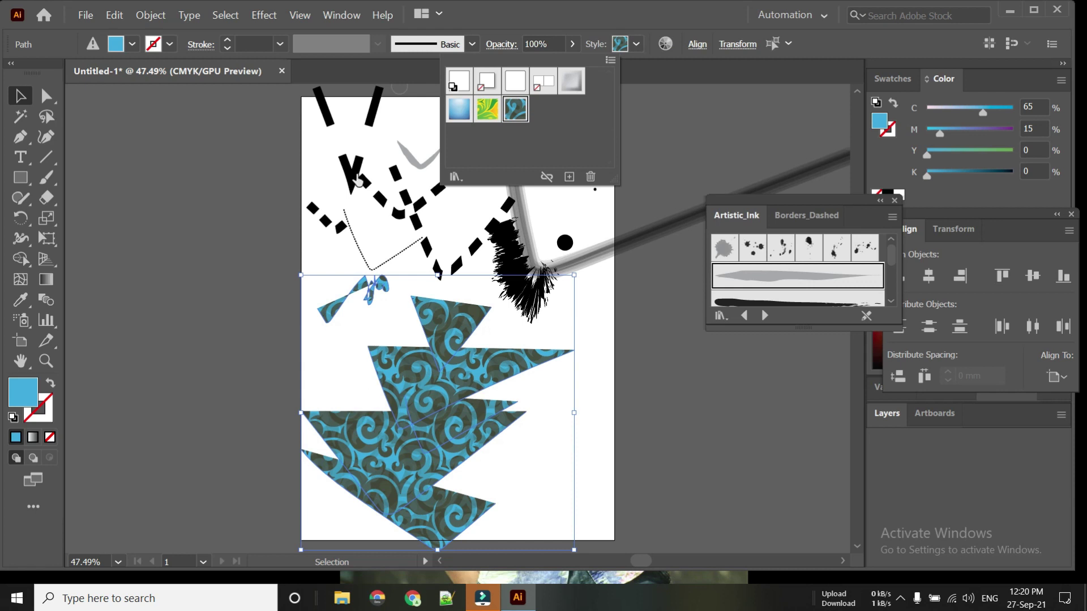
- Try a dark red fill on the swirl-patterned shapes, then set their fill to green (C=100, M=0, Y=100, K=0)
left_click(135, 36)
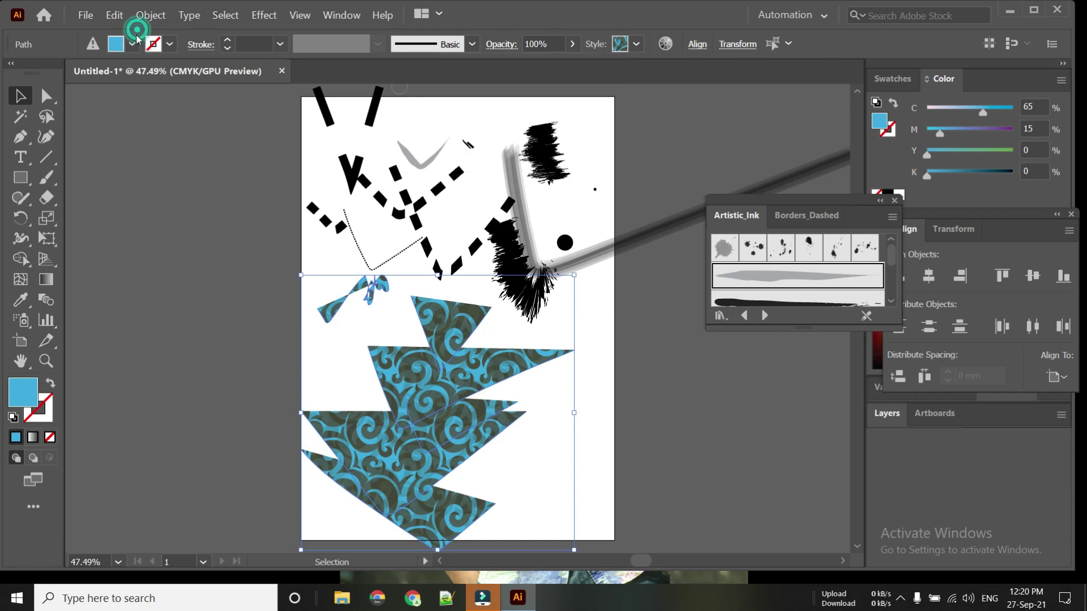
left_click(142, 73)
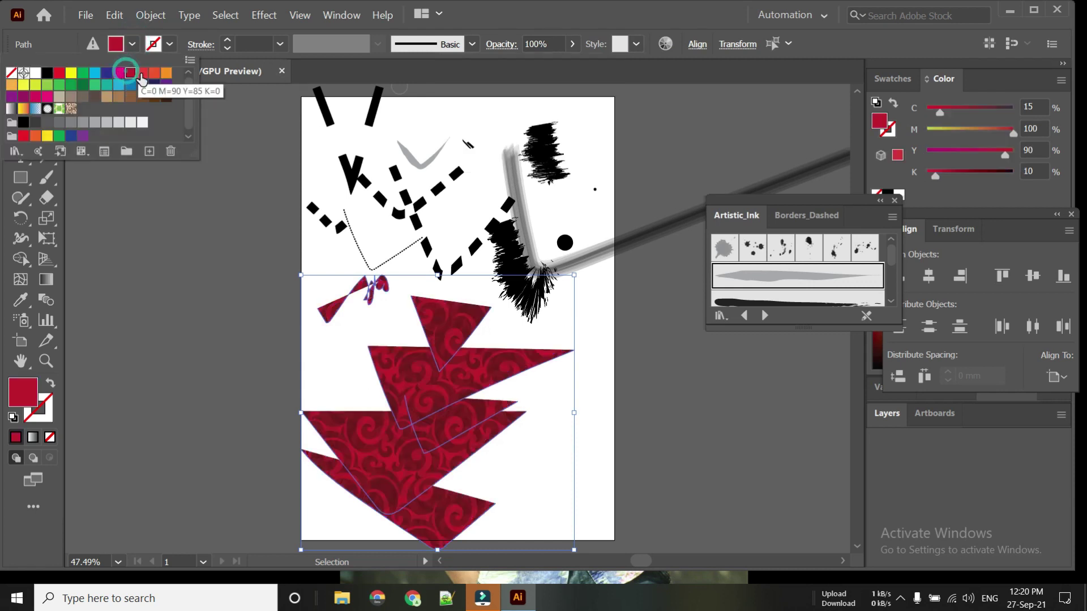
left_click(83, 72)
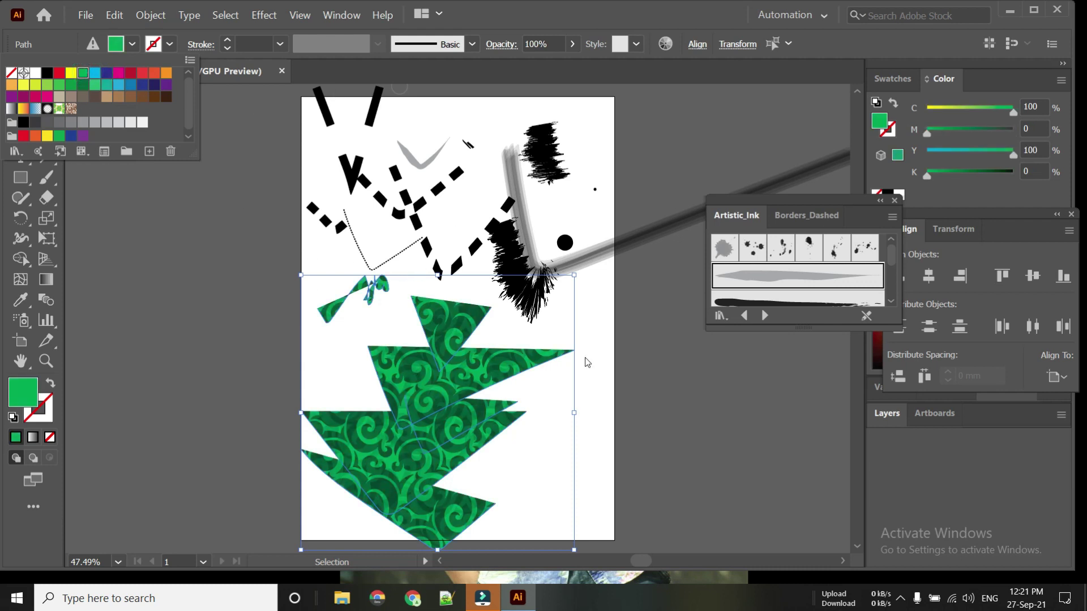
left_click(603, 328)
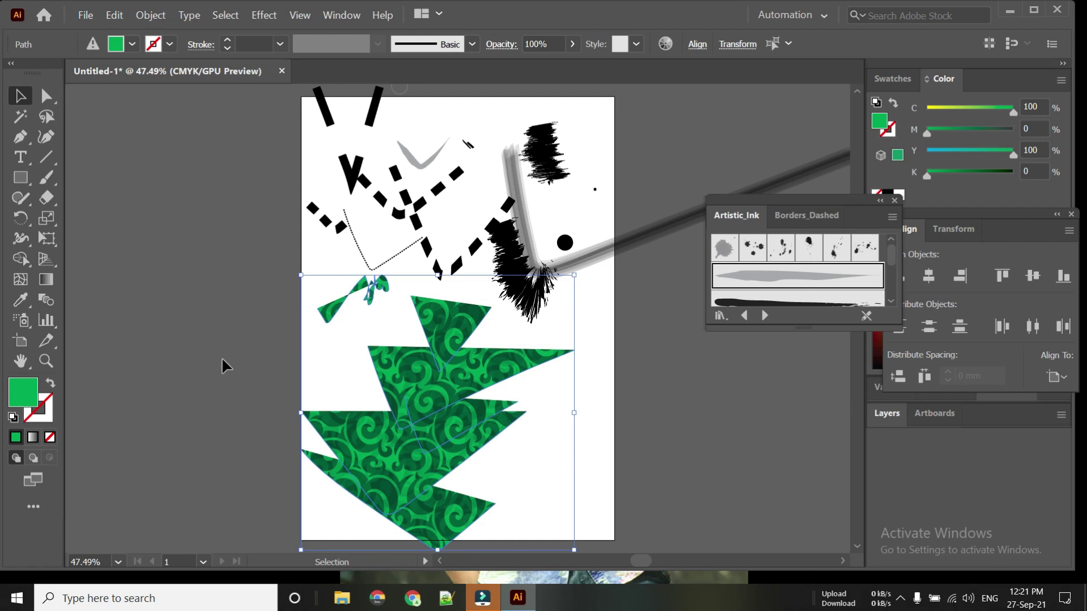
left_click(50, 184)
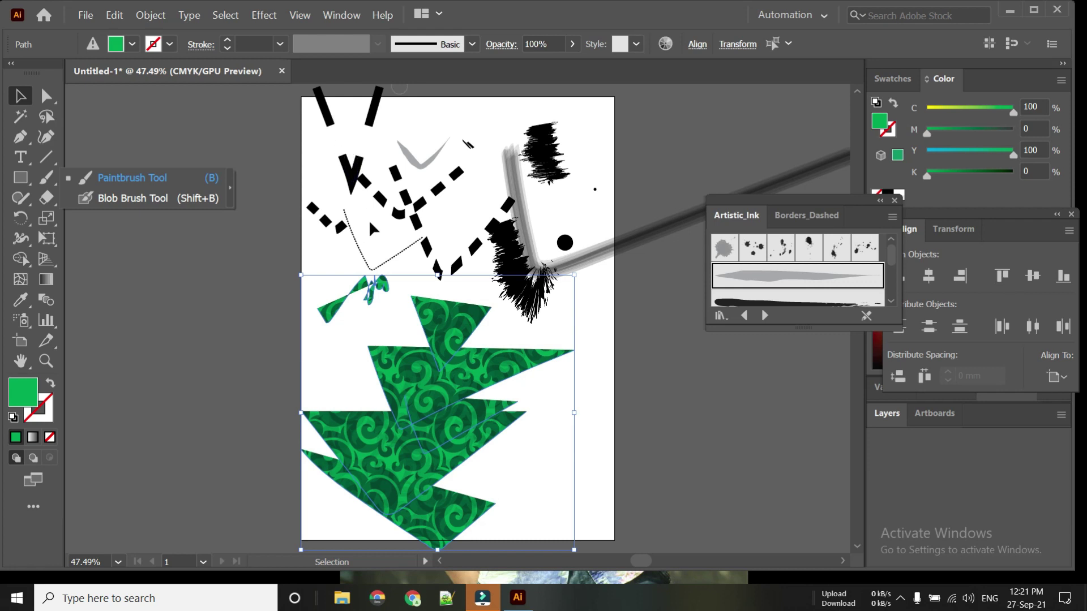
left_click(900, 598)
right_click(914, 542)
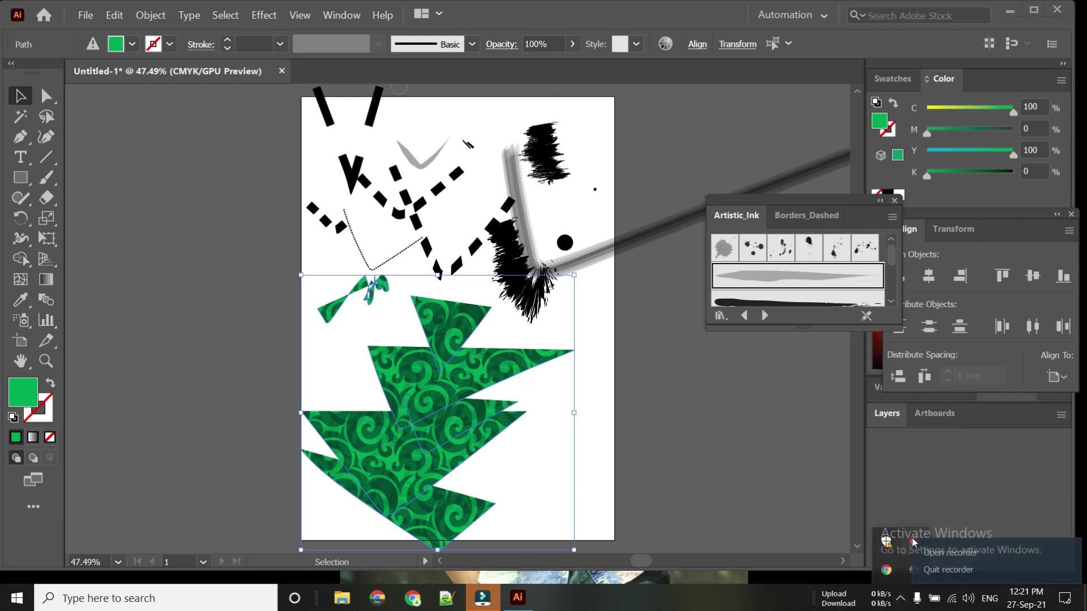